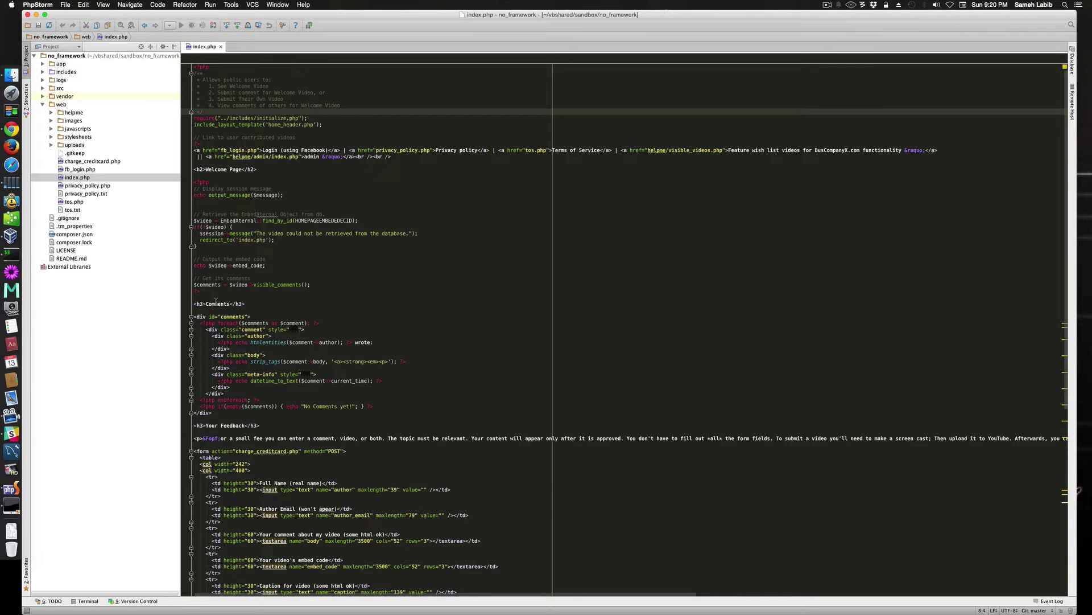
Open the Deployment configuration and compare the Sandbox Interpreter and Sandbox server settings.
key(ctrl+alt+shift+x)
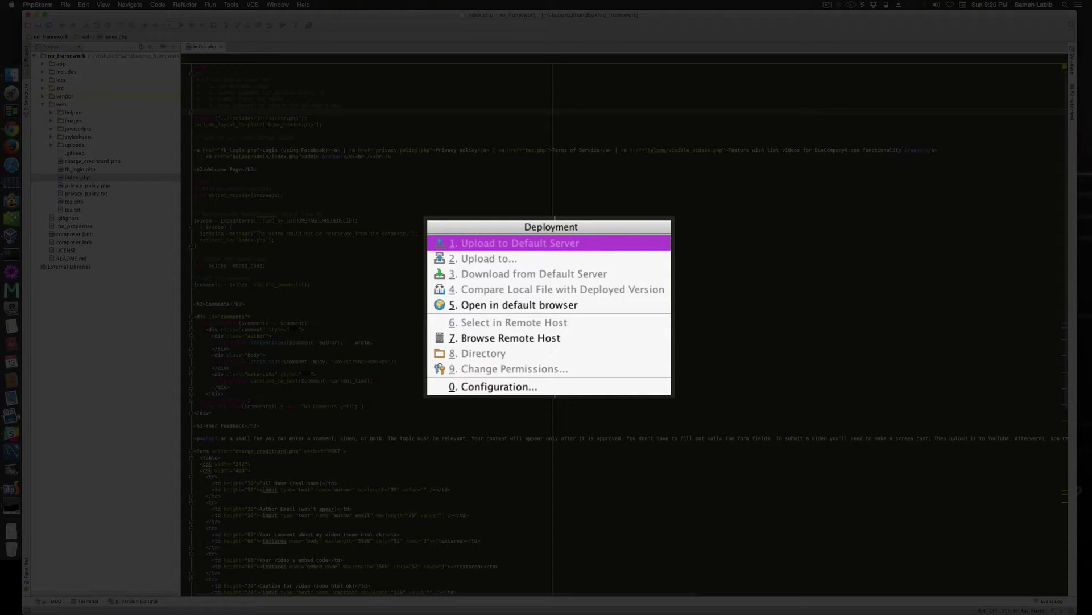
click(472, 390)
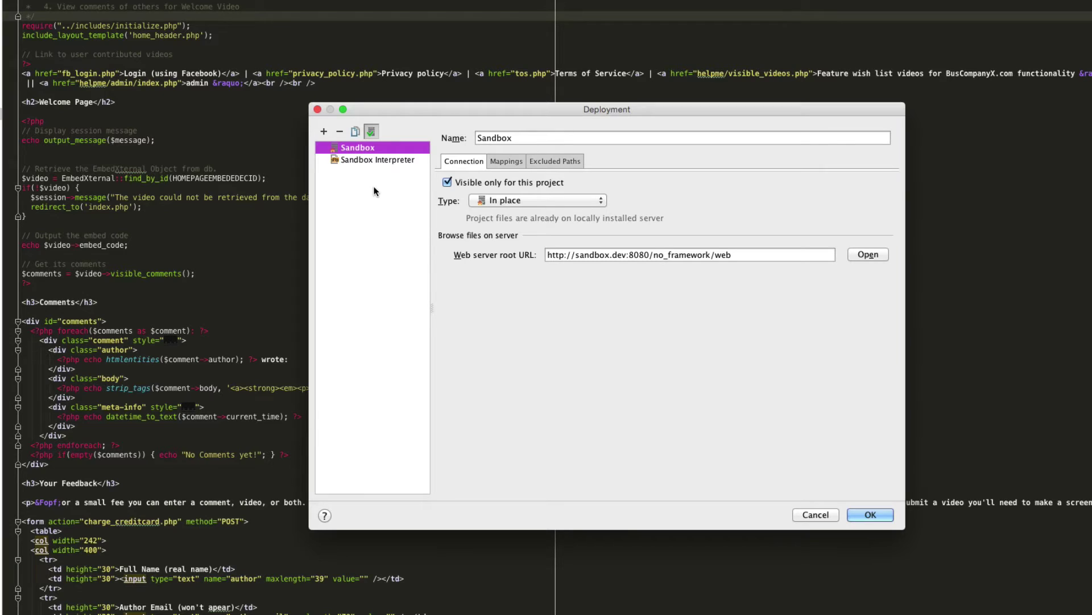
click(359, 160)
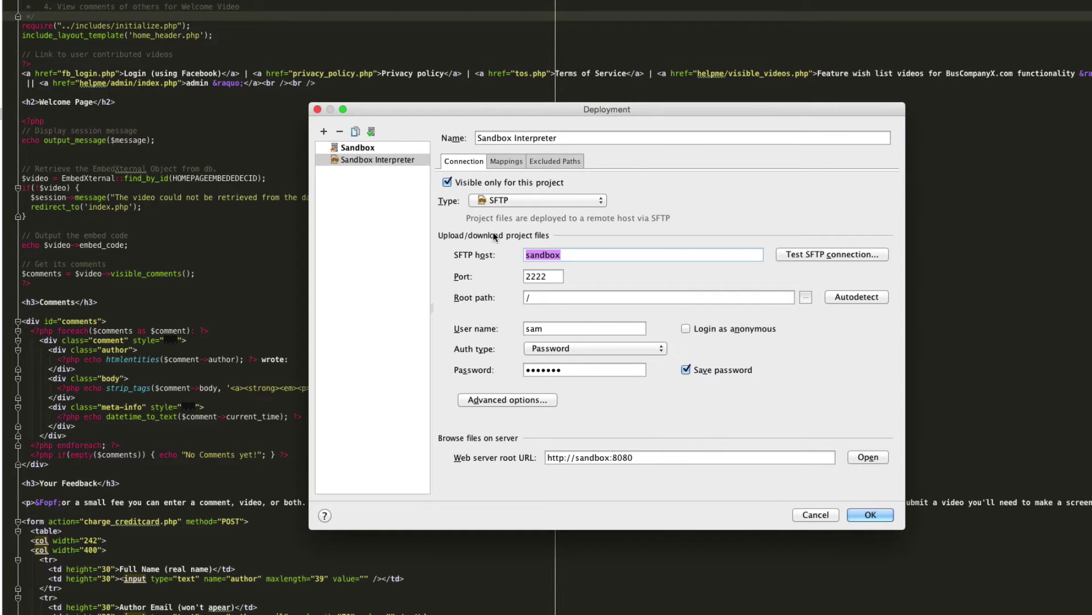
click(360, 149)
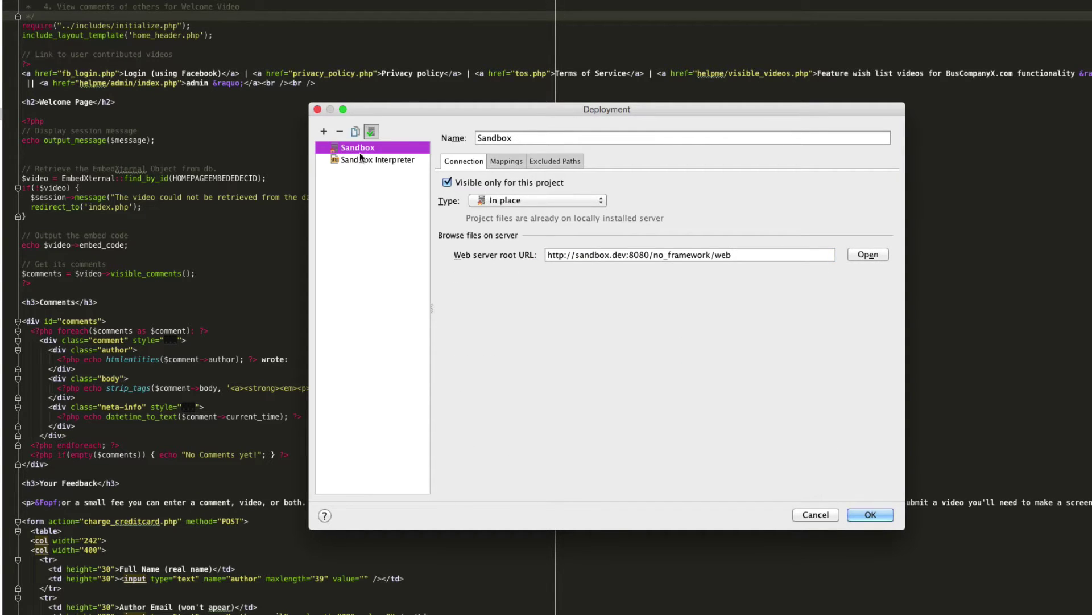
click(360, 160)
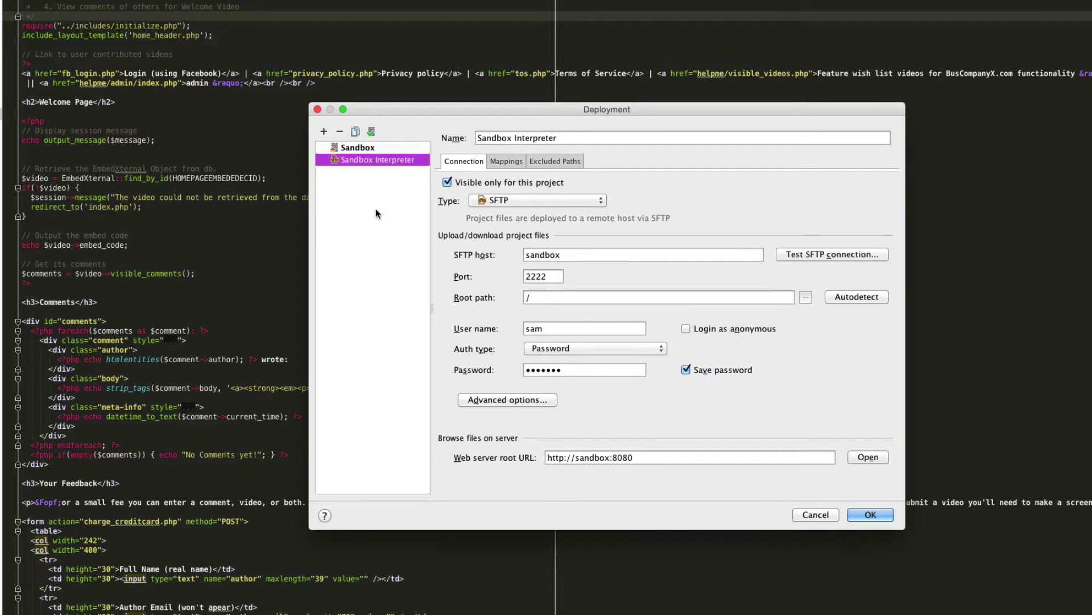
Bring the Deployment settings window fully into view, cancel it, and check the Remote Host browser.
drag(415, 109, 229, 111)
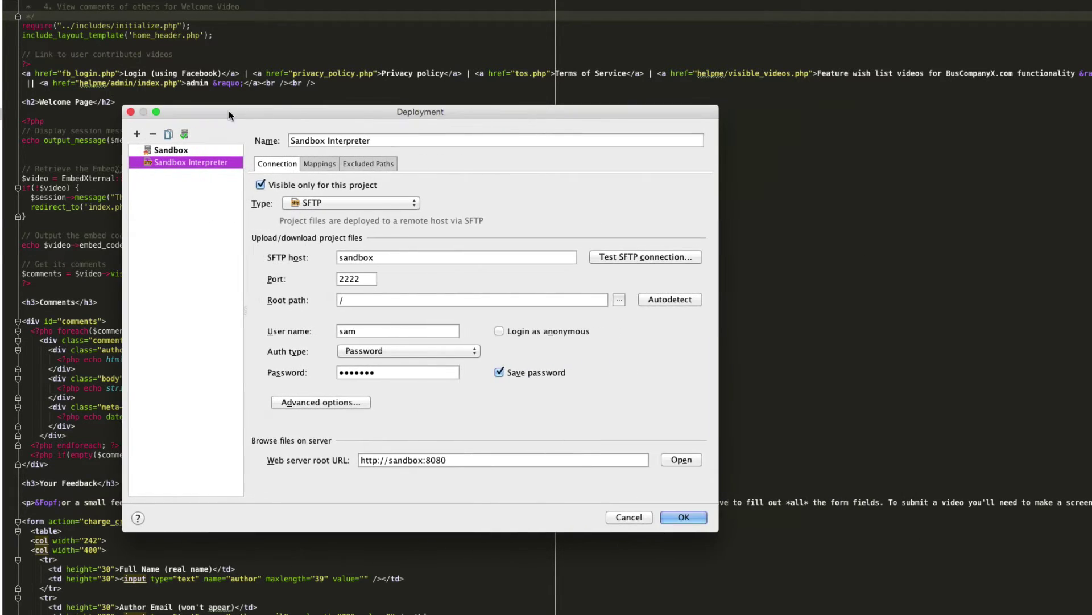
drag(495, 110, 176, 182)
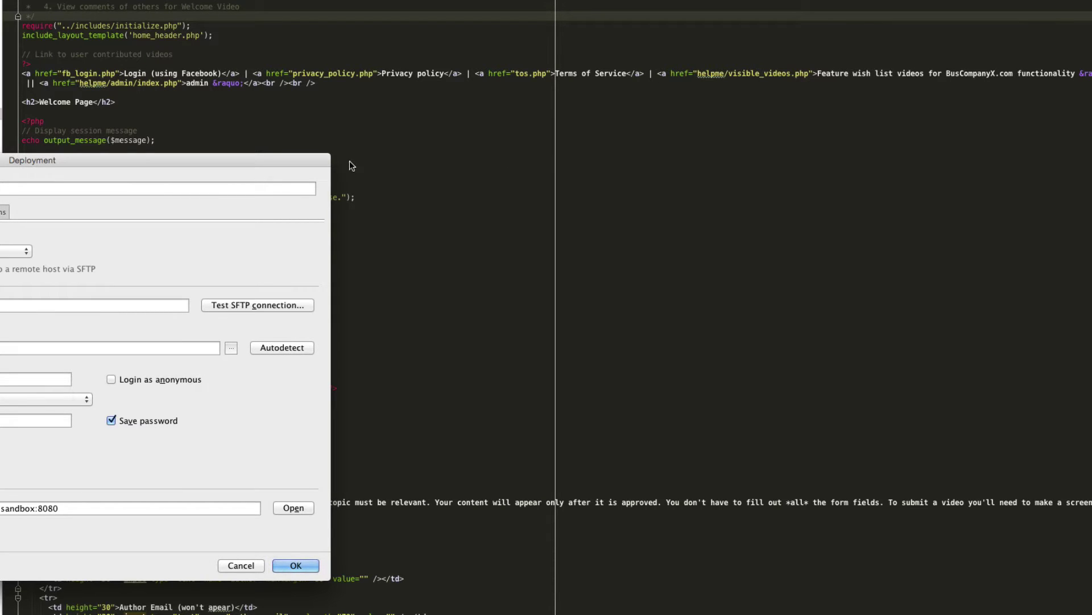
drag(324, 161, 657, 169)
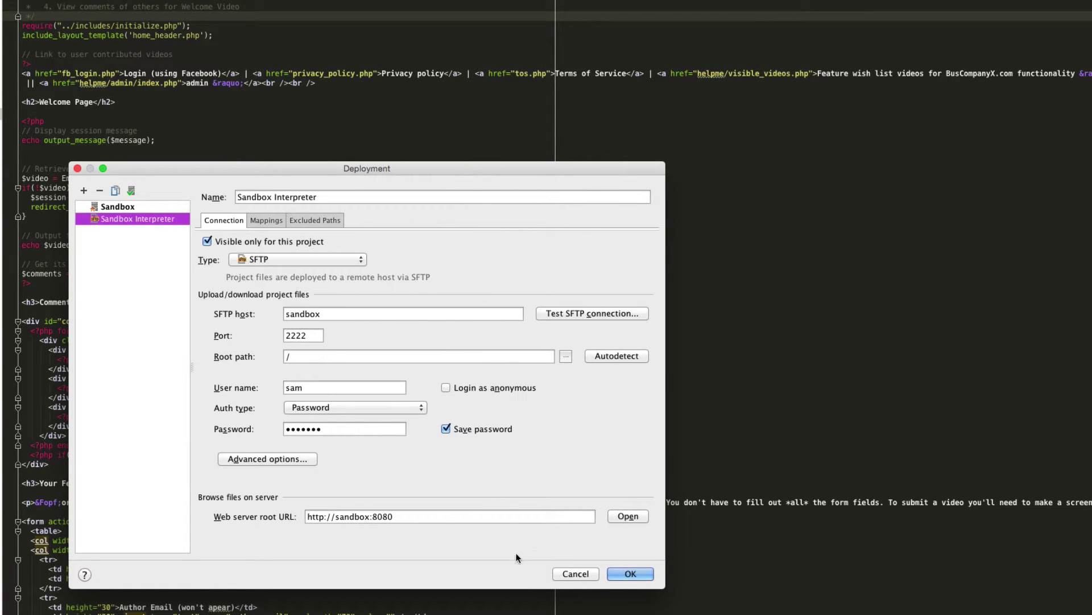
click(569, 573)
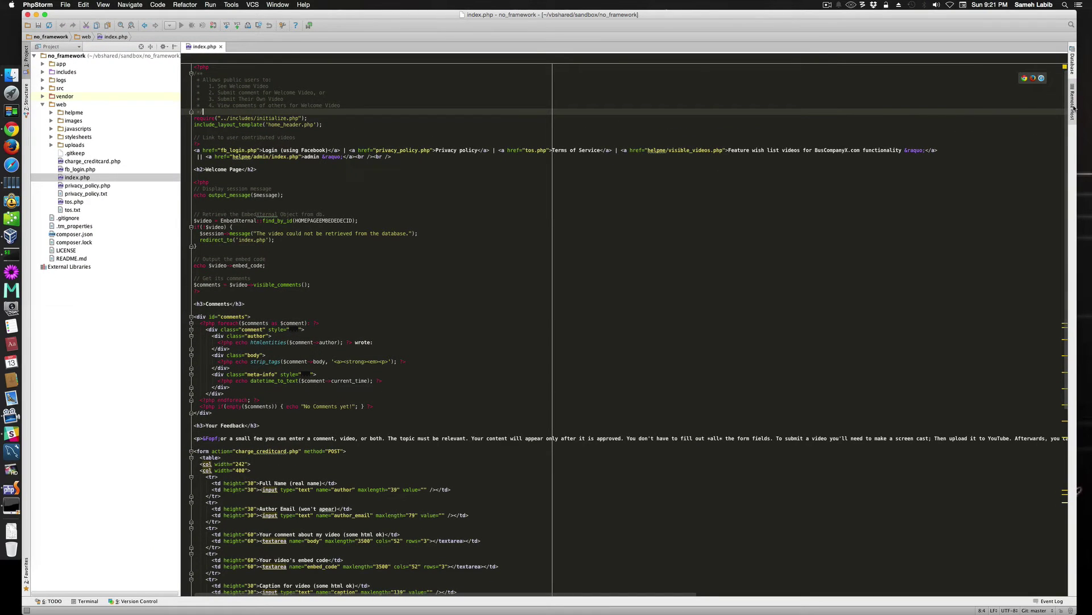
click(1073, 108)
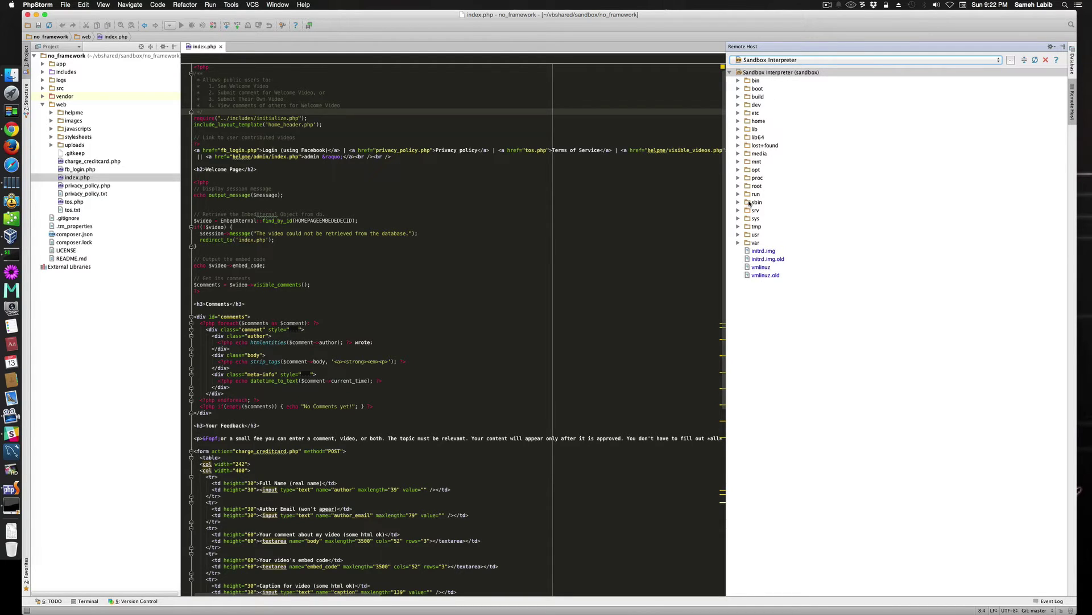
click(1072, 111)
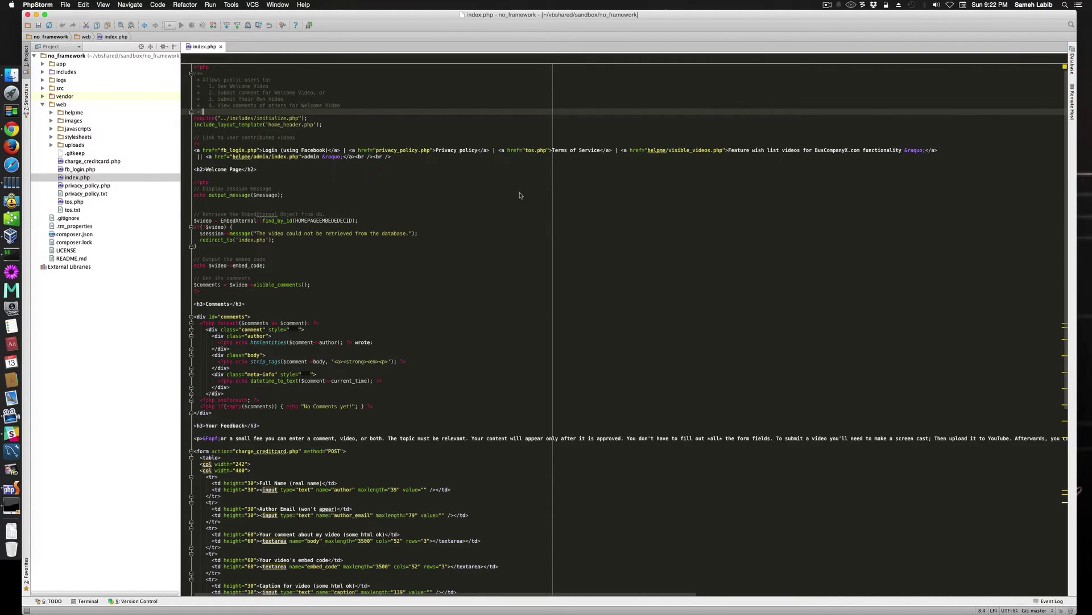
Review the Sandbox Interpreter SFTP settings again, close them, and dismiss the run/debug actions list.
key(alt+shift+super+x)
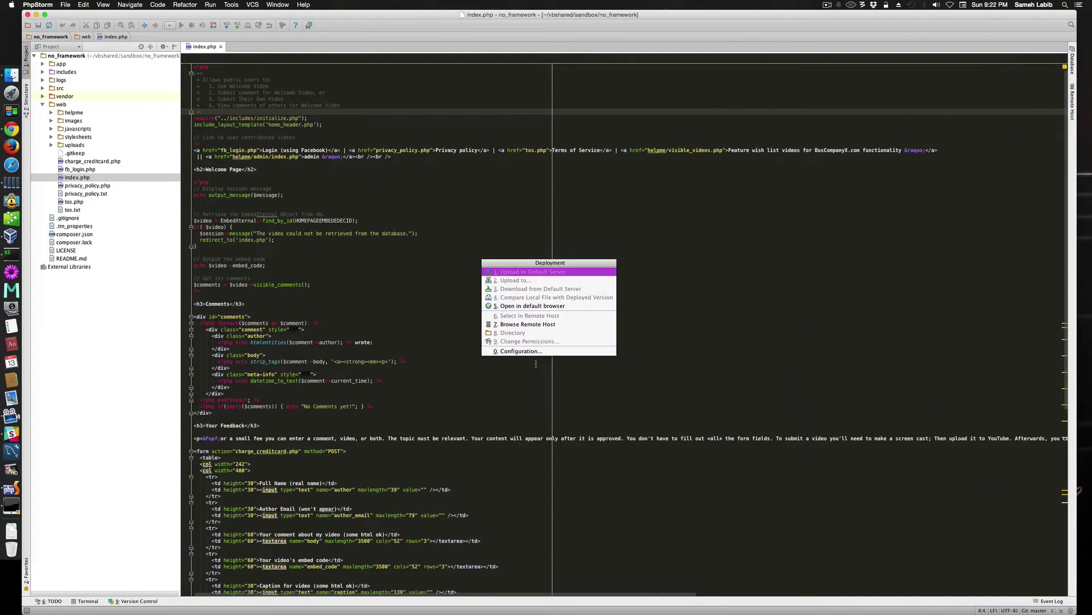
click(526, 351)
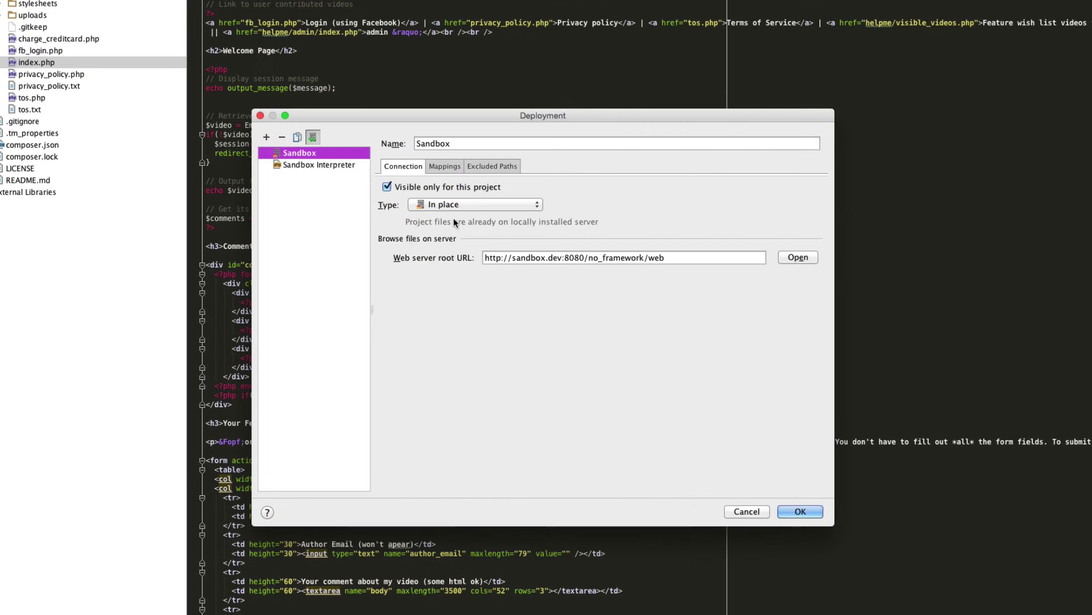
click(330, 164)
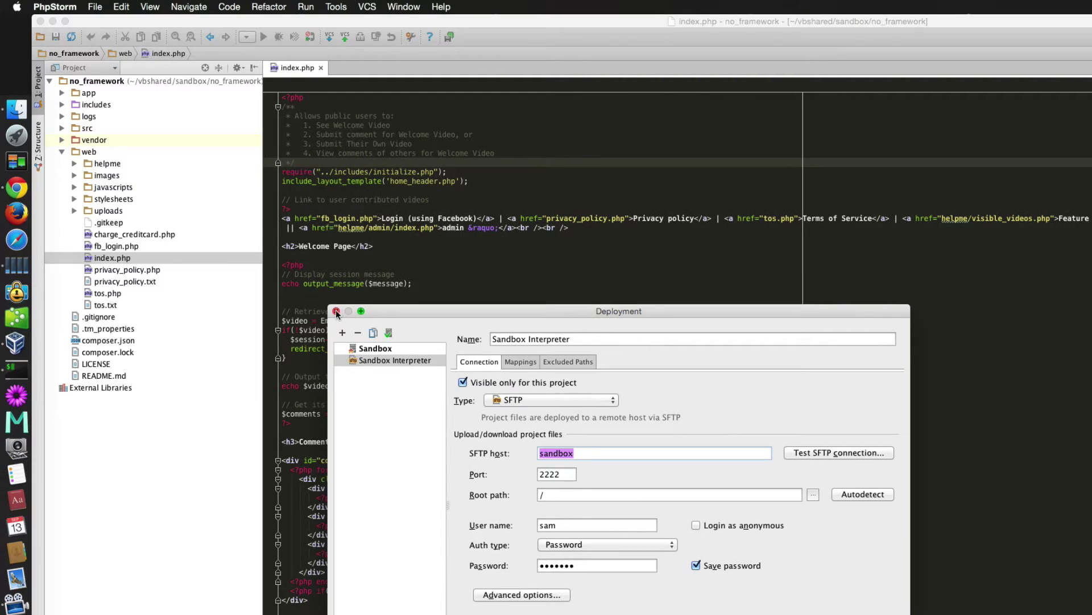
click(337, 311)
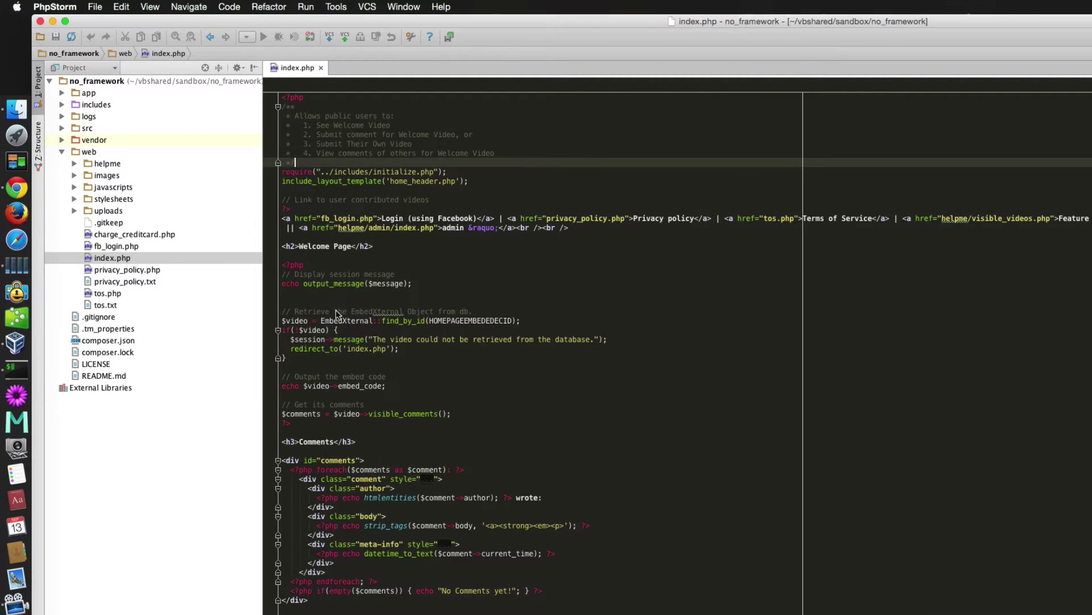
click(304, 7)
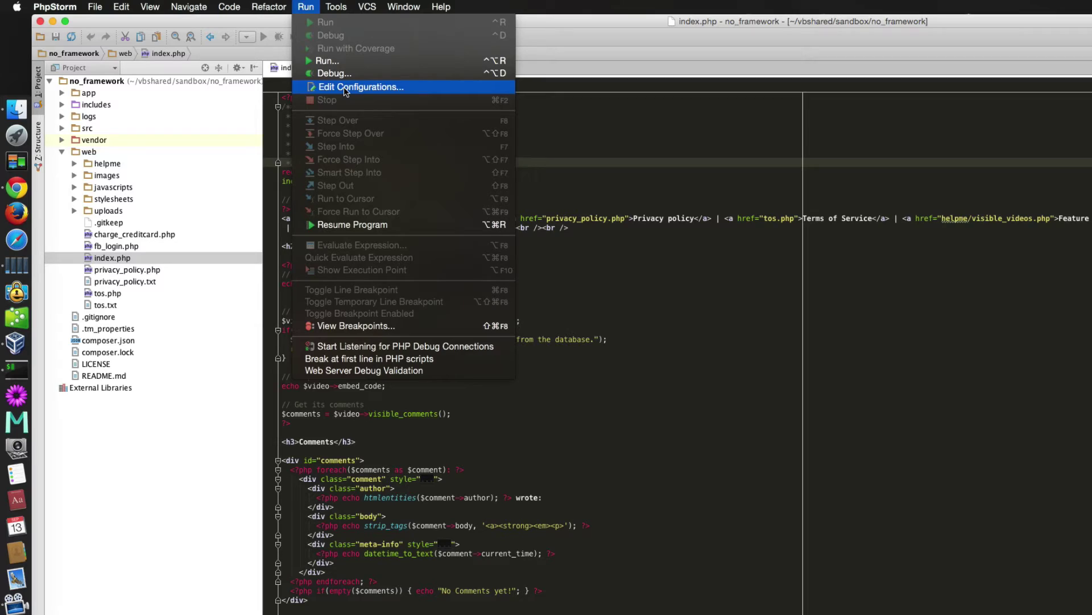
click(592, 321)
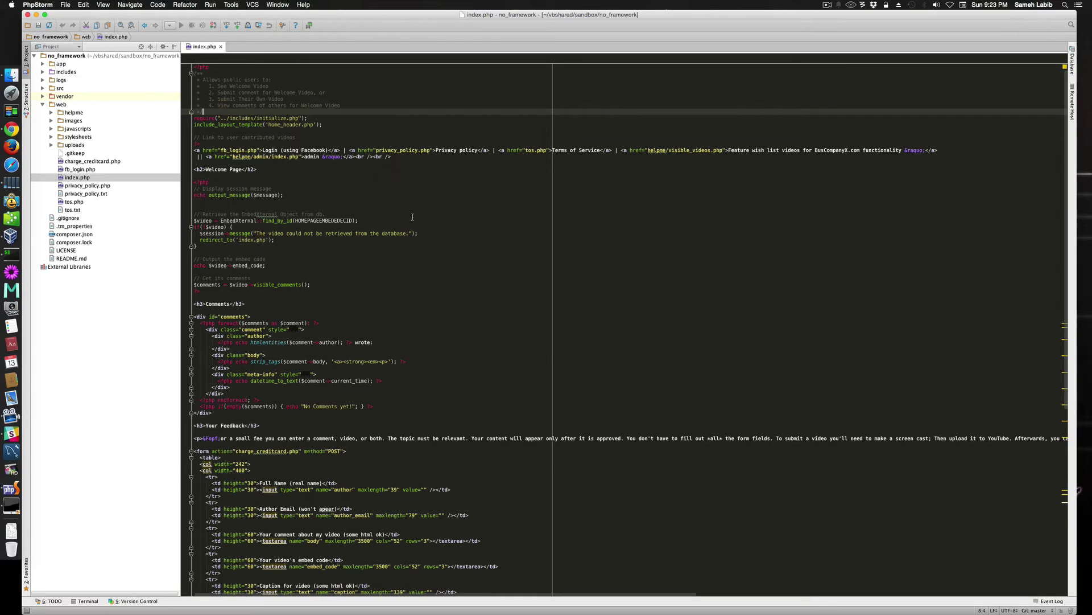
Reopen the Sandbox Interpreter server's deployment settings and list its connection types.
key(ctrl+alt+shift+x)
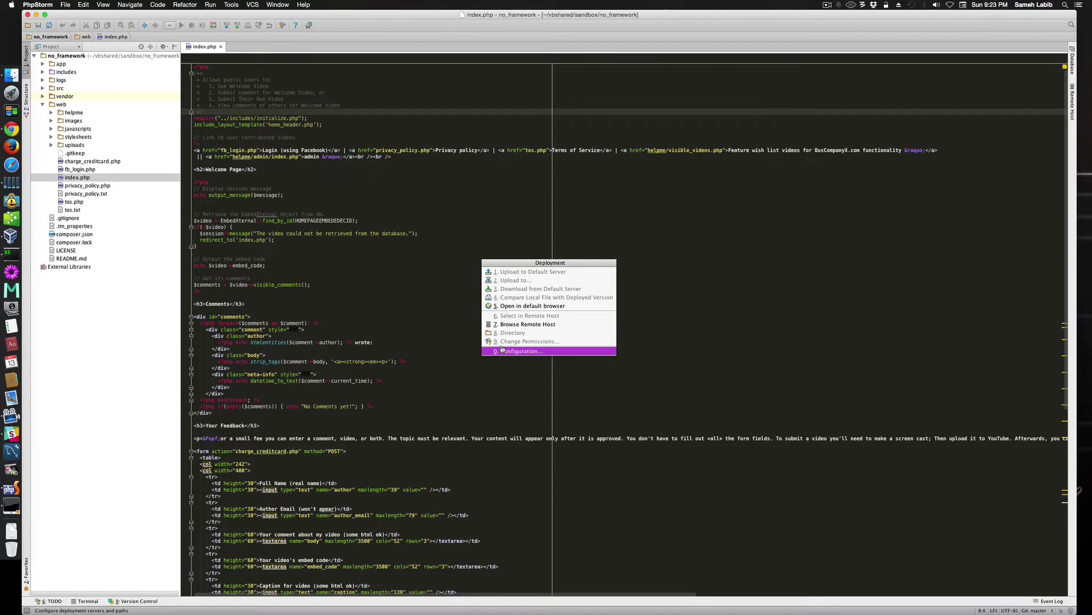
click(502, 350)
click(291, 248)
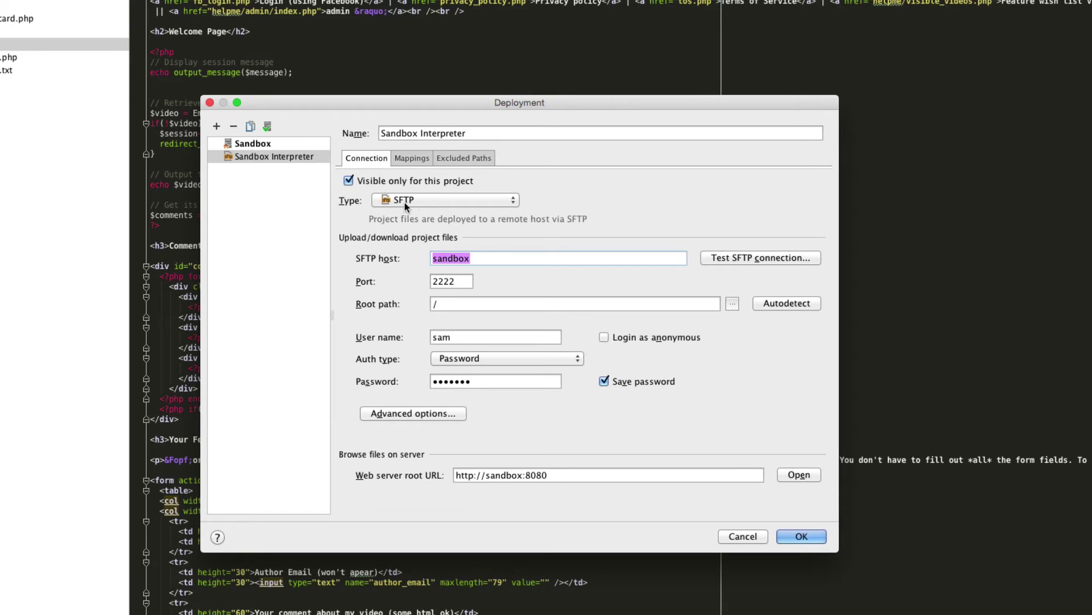
click(427, 202)
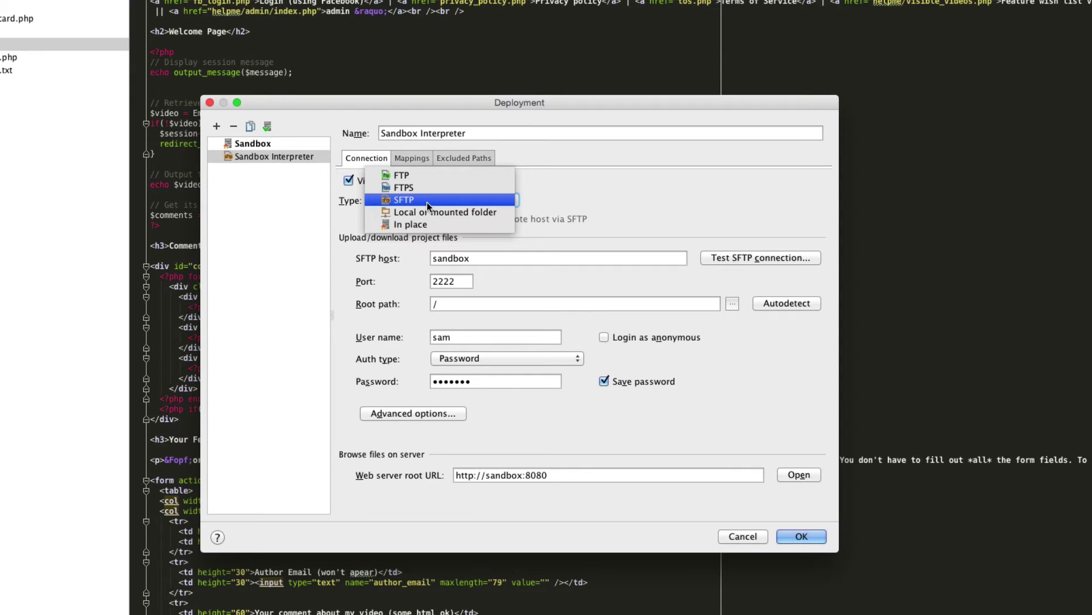
Keep the SFTP type and view the Sandbox server's In place deployment settings.
click(571, 199)
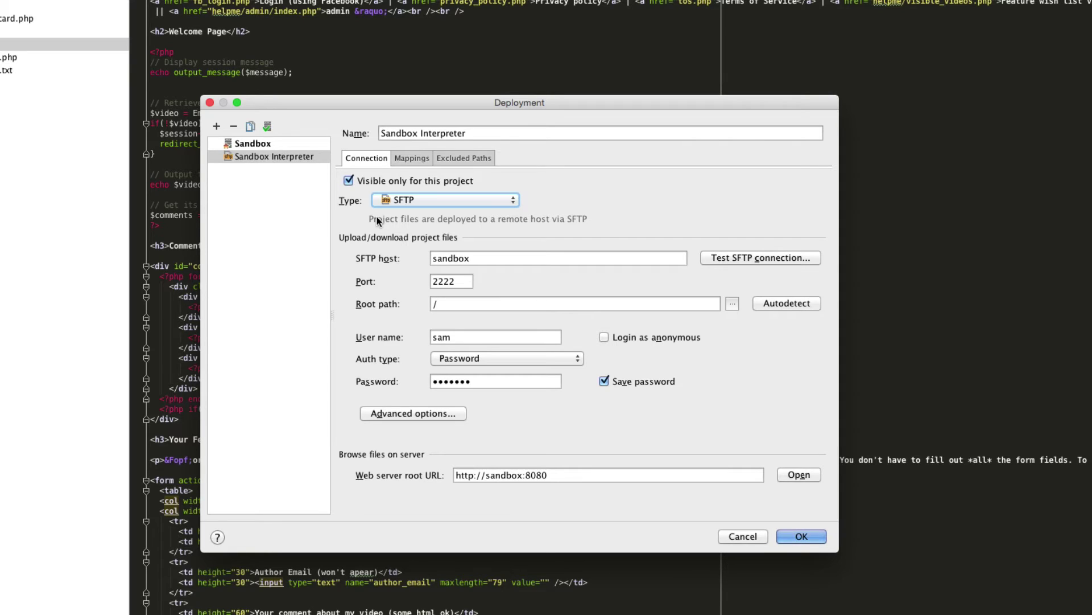
click(266, 142)
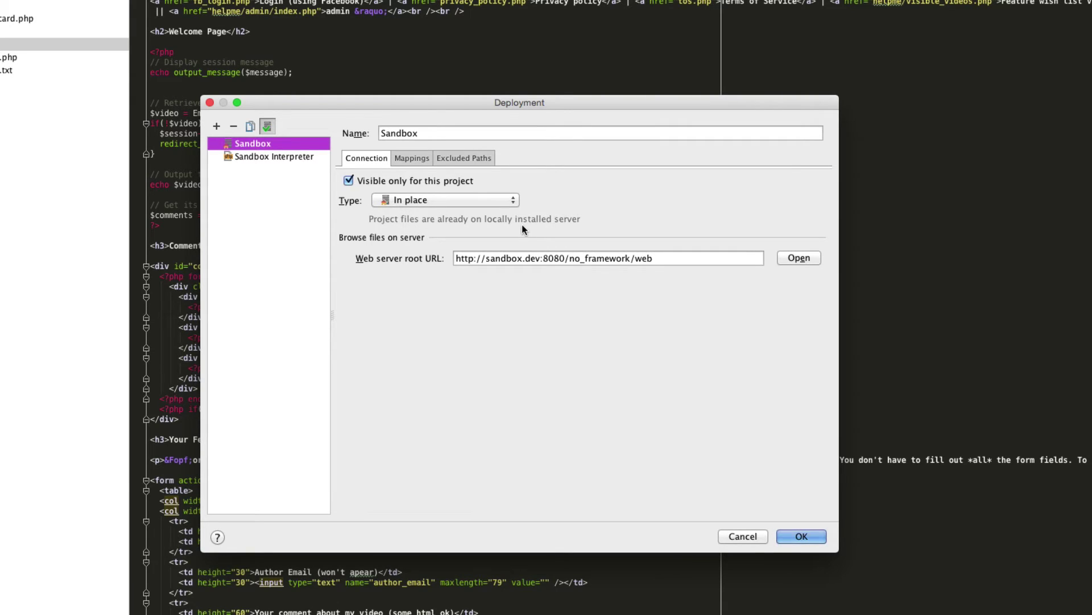
Select Sandbox Interpreter in the server list to view its SFTP connection settings.
click(267, 158)
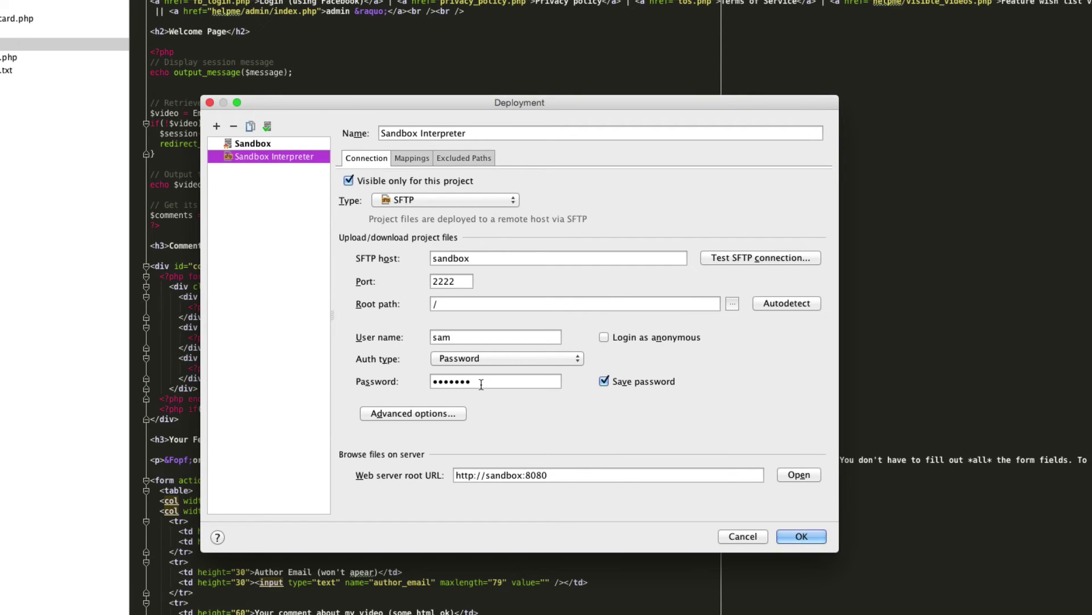
Glance at Advanced options, dismiss them, and cancel the Deployment settings unchanged.
click(393, 415)
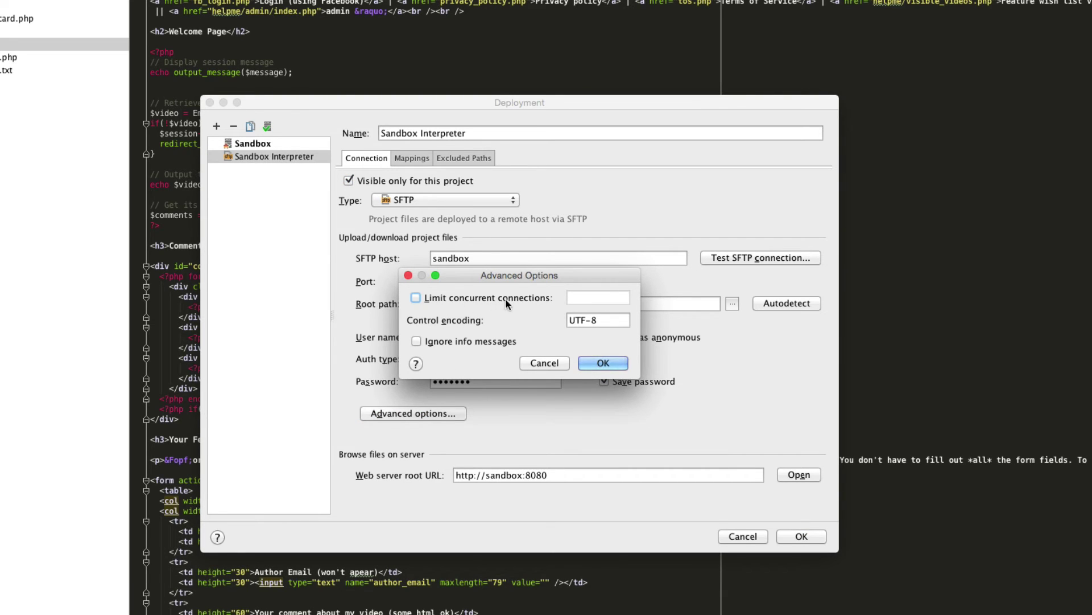
key(Escape)
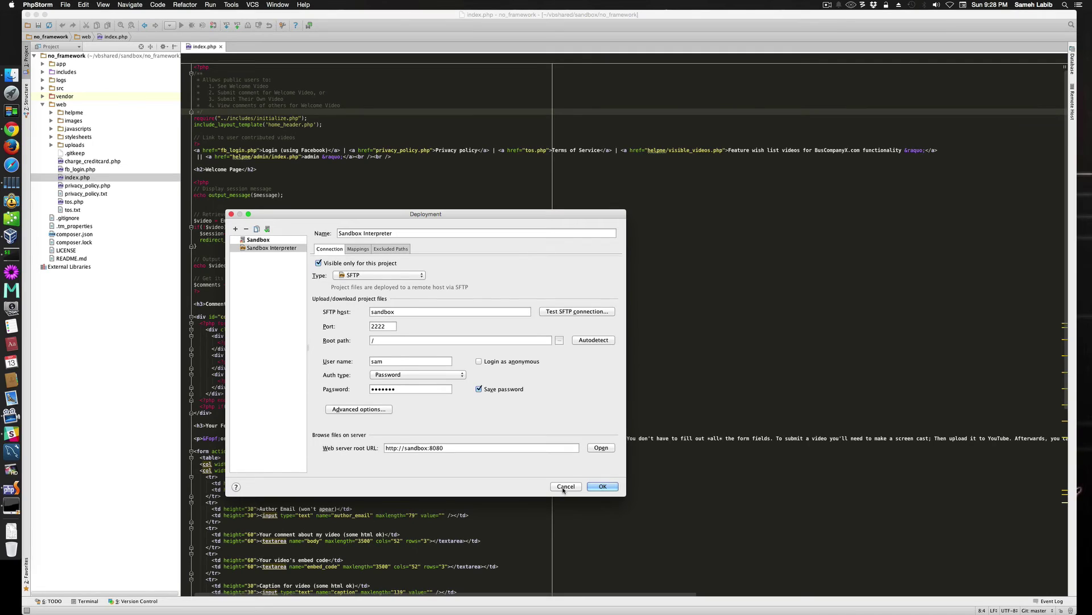
click(565, 487)
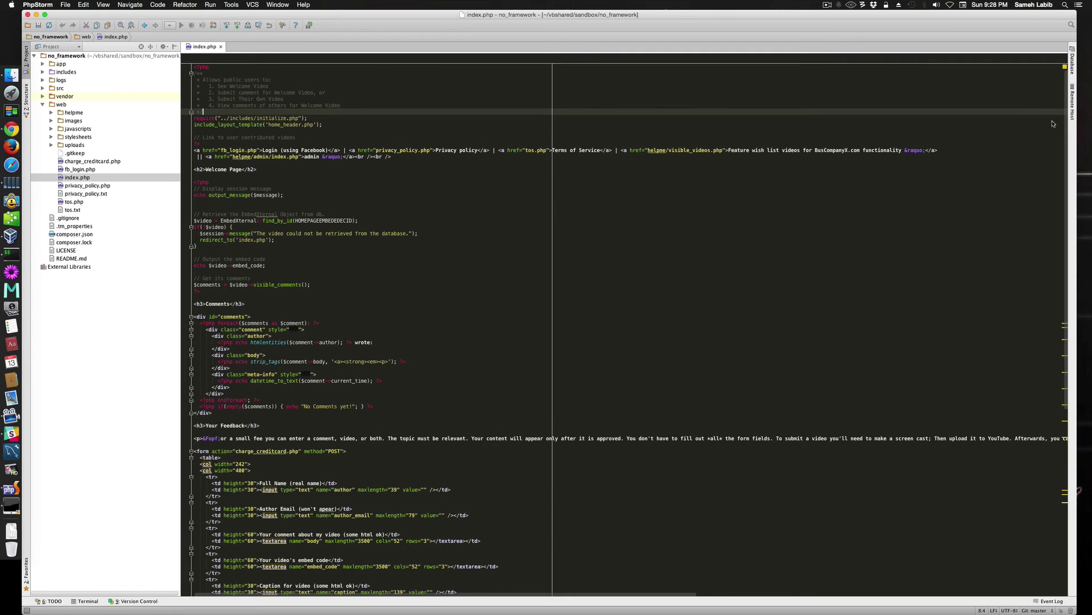
click(1071, 109)
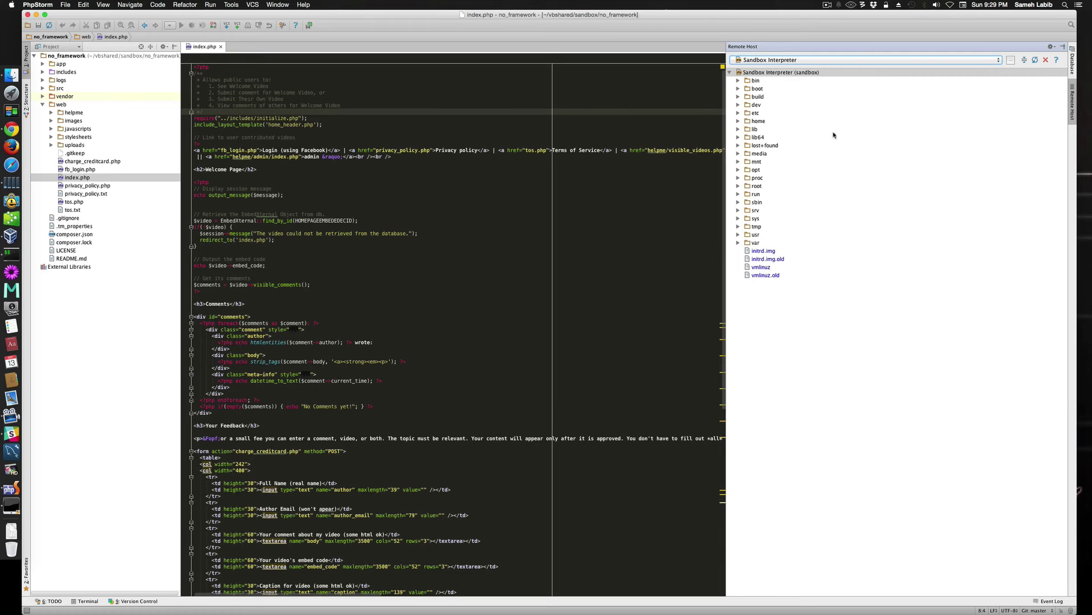
click(1073, 102)
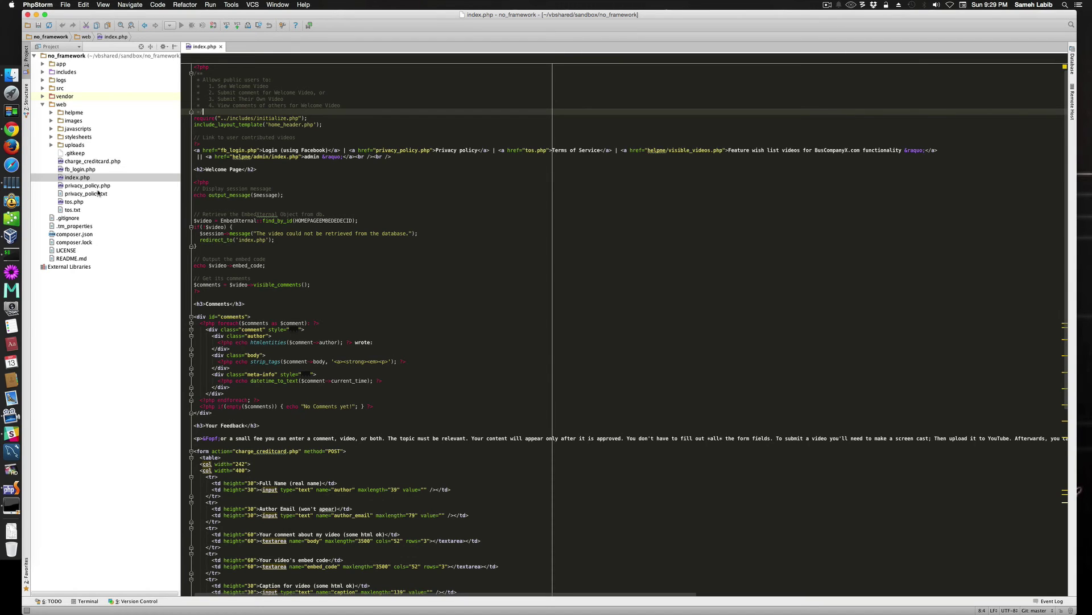
Enter /no_framework as the Sandbox Interpreter root path, correcting the typo, and save with OK.
key(ctrl+alt+shift+x)
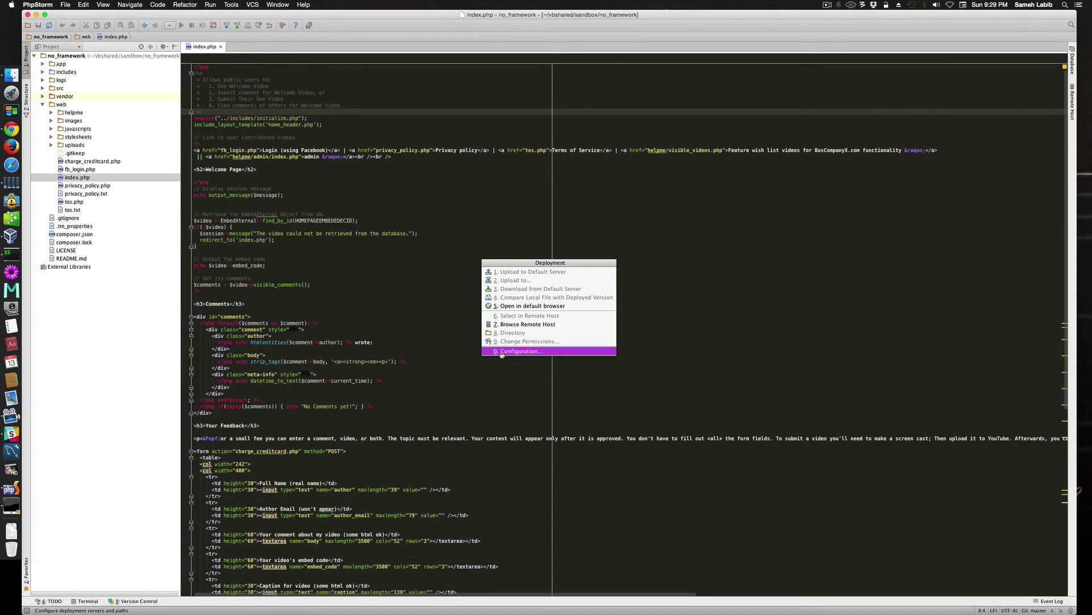
click(502, 351)
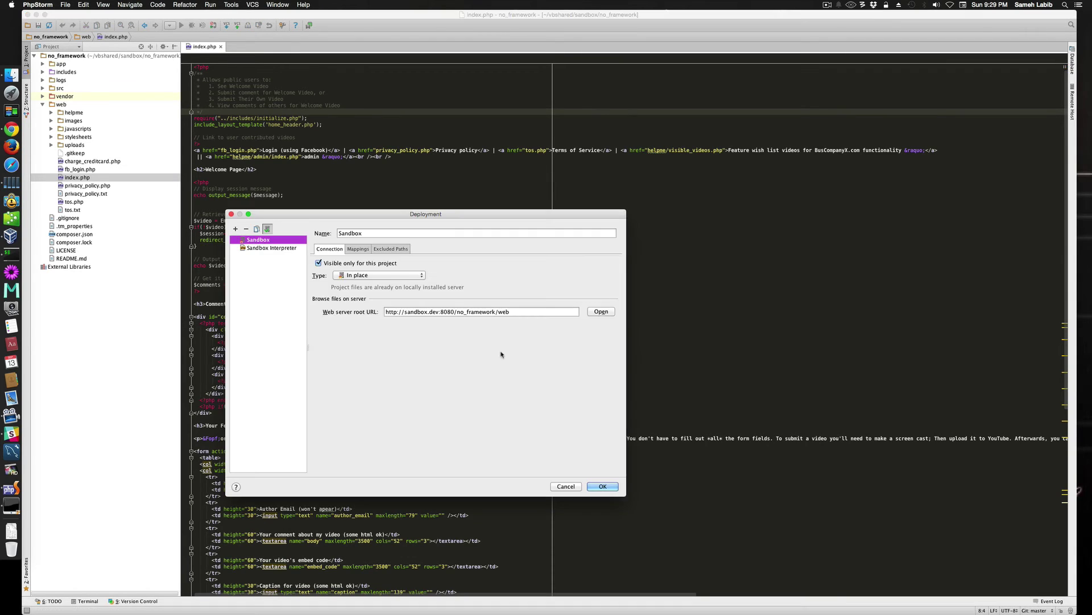
click(274, 248)
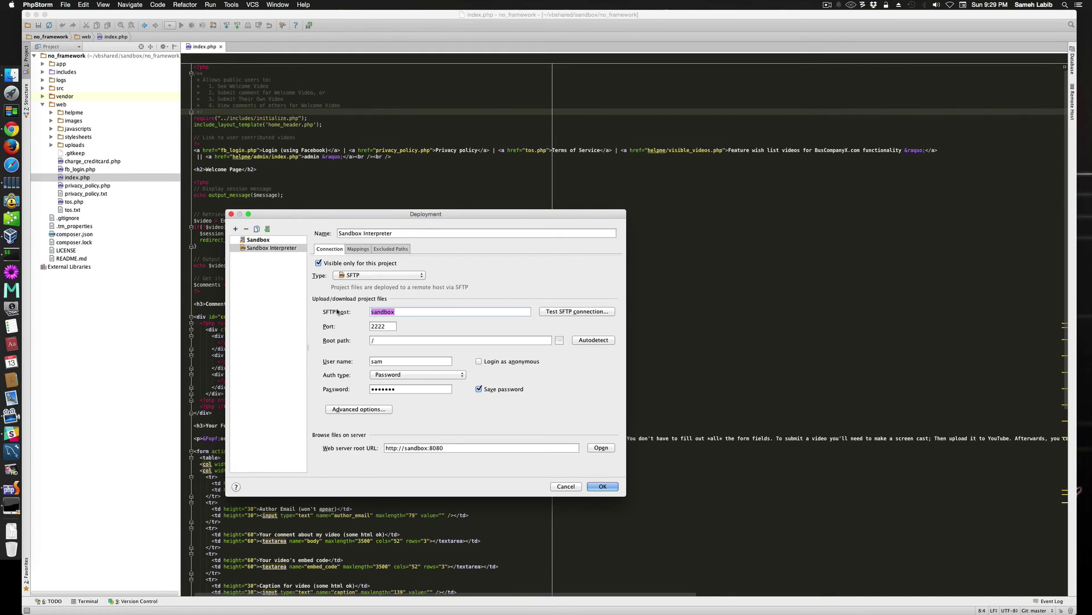
click(408, 341)
text(no_drame)
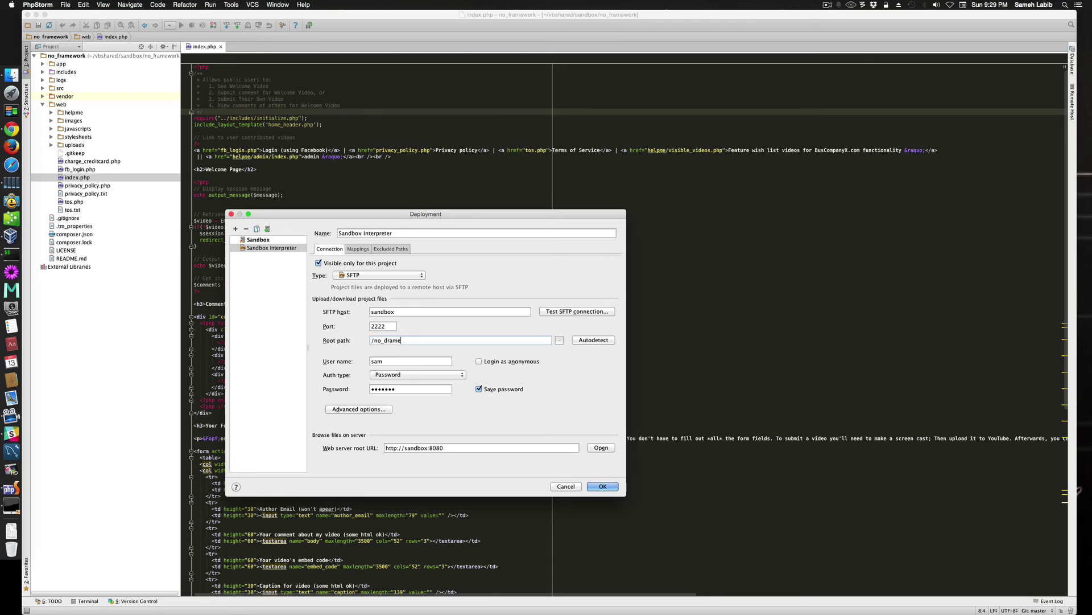
text(work)
key(Left)
key(Left)
key(Left)
key(Left)
key(Left)
key(Left)
key(Left)
key(Left)
key(BackSpace)
text(f)
click(603, 487)
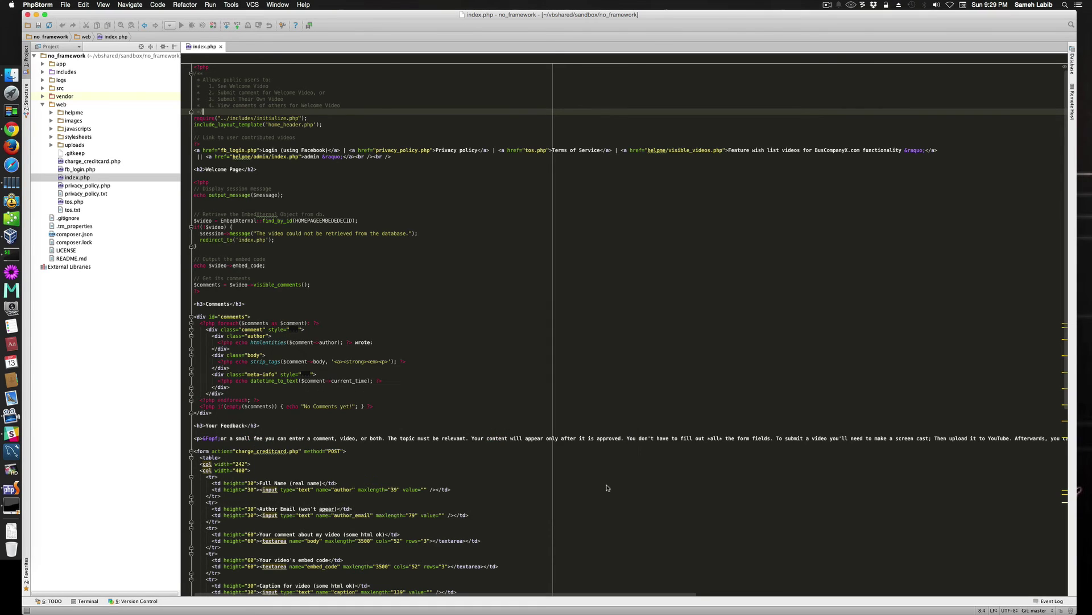
Check the Remote Host listing, which reports 'No such file', then open the Deployment actions popup.
click(1073, 111)
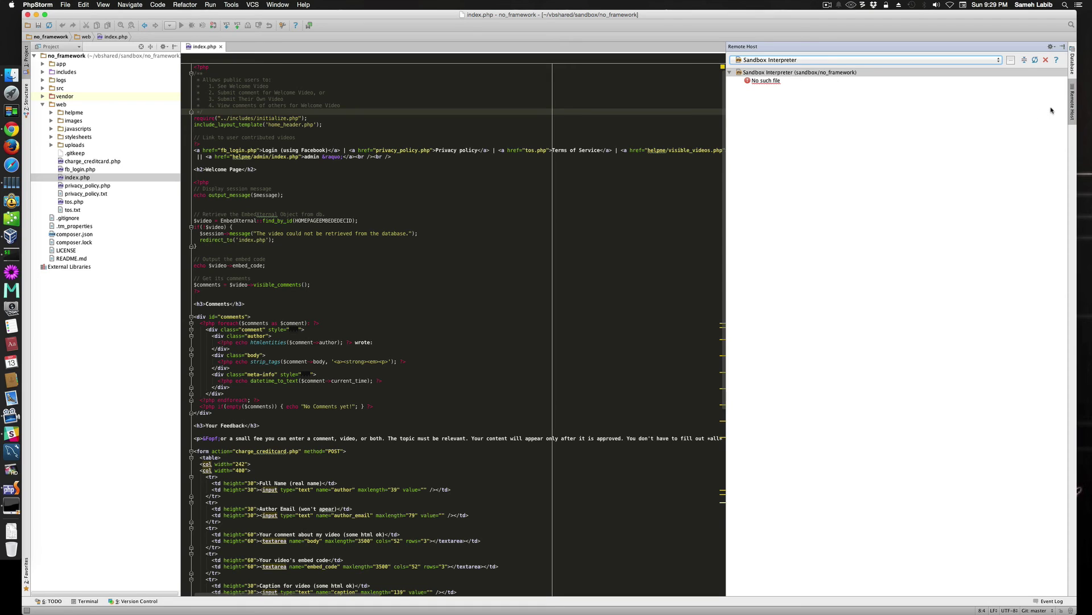
click(1072, 106)
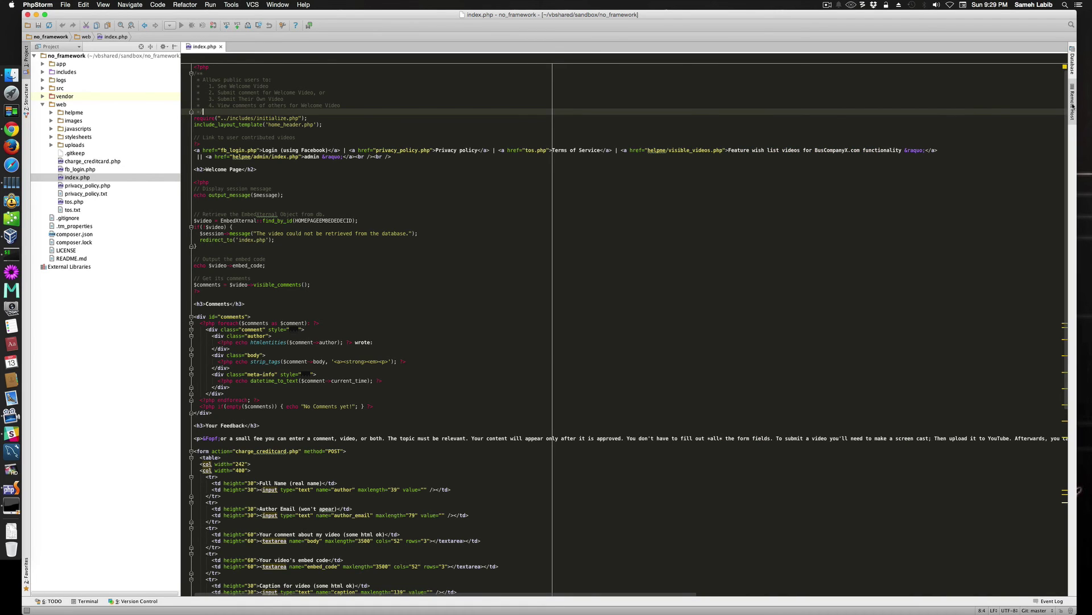
key(super+alt+shift+x)
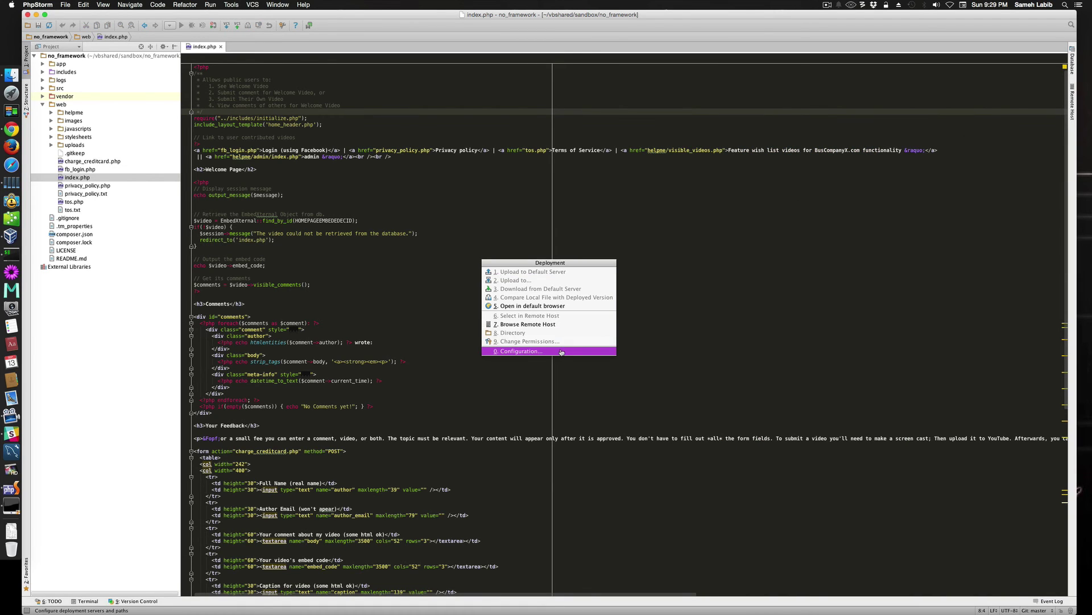
Change the Sandbox Interpreter root path to /no_framework/, save, and reopen the Remote Host panel.
click(561, 351)
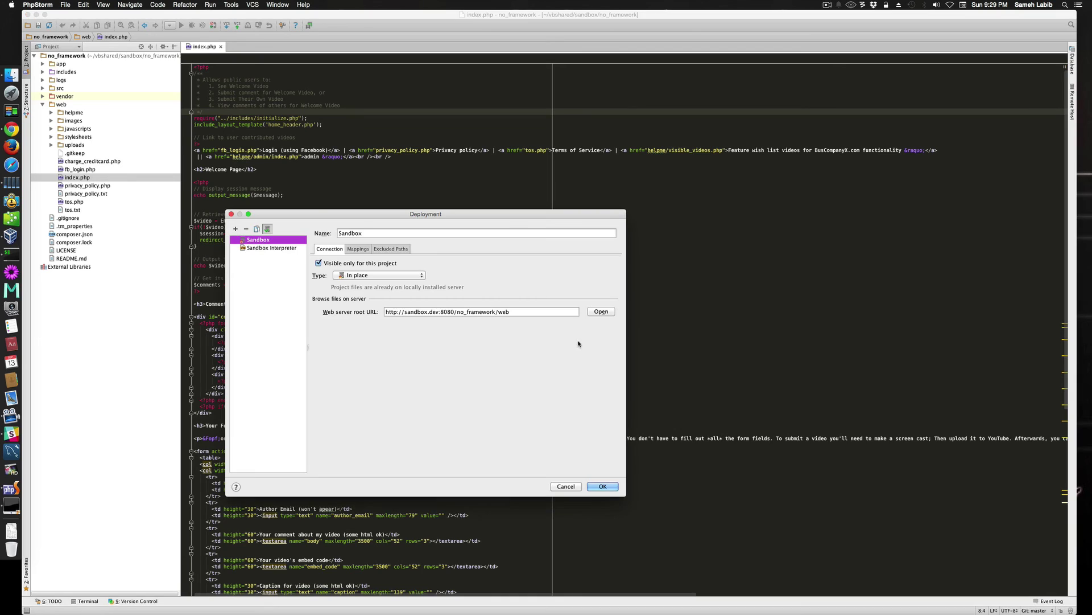
click(271, 249)
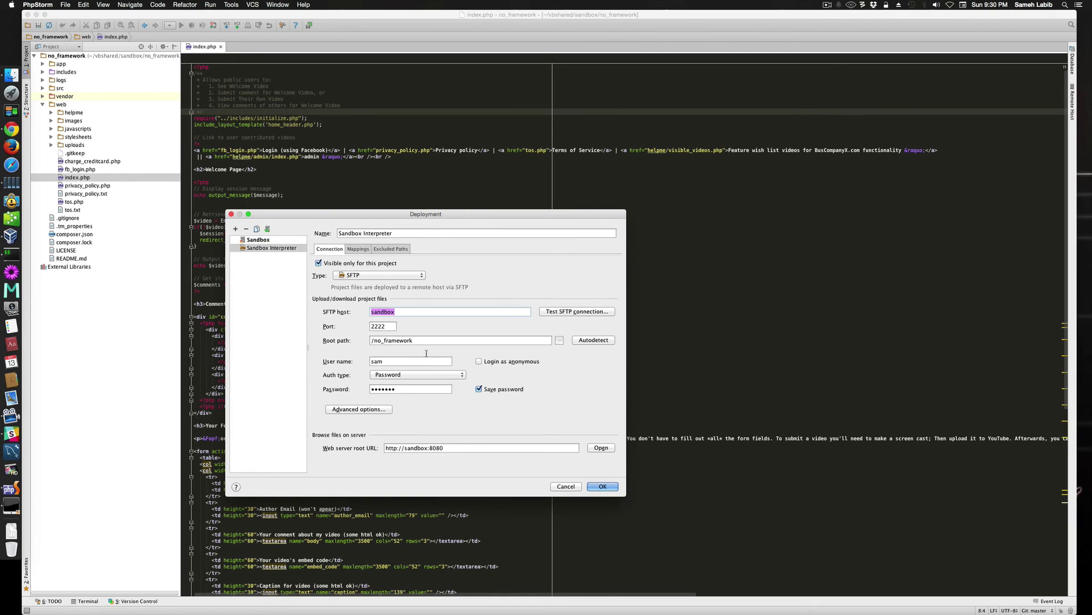
click(461, 341)
text(/)
click(603, 486)
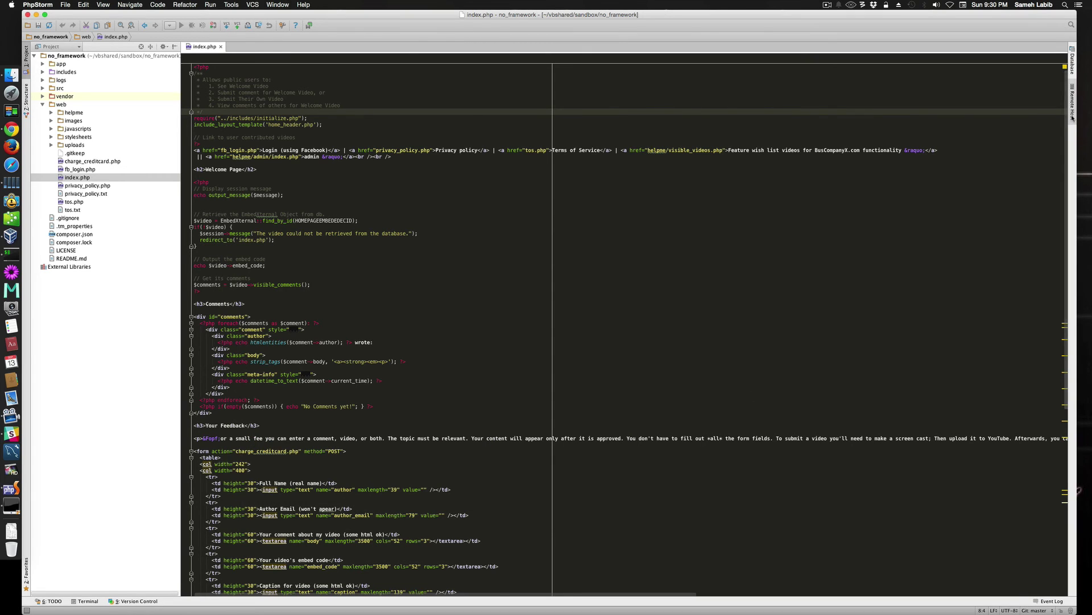
click(1072, 117)
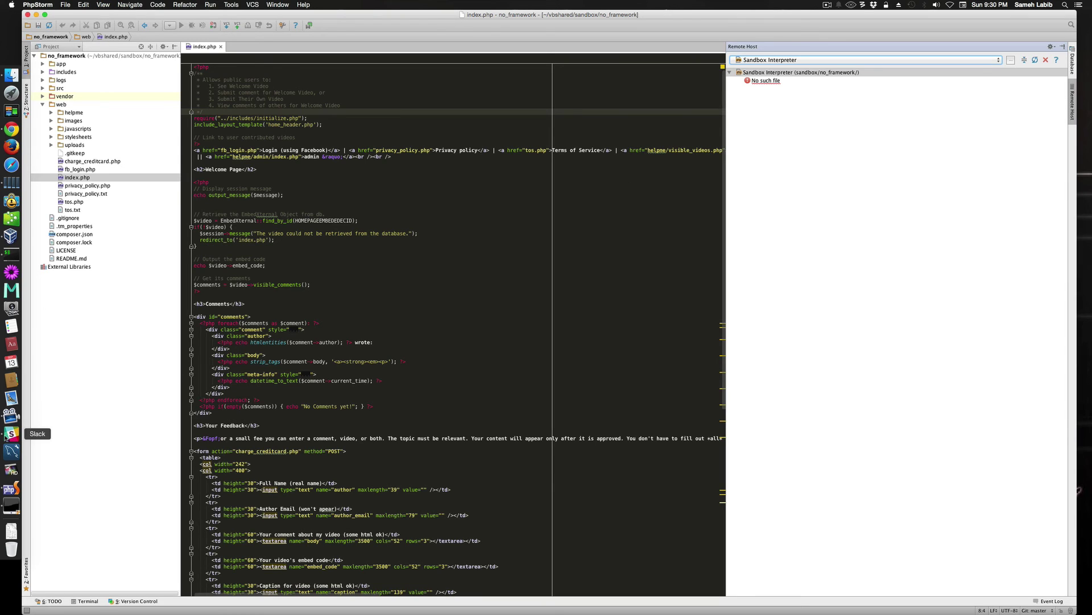
SSH into the sandbox, run proj to find /media/sf_sandbox/no_framework, and minimize the terminal.
click(6, 259)
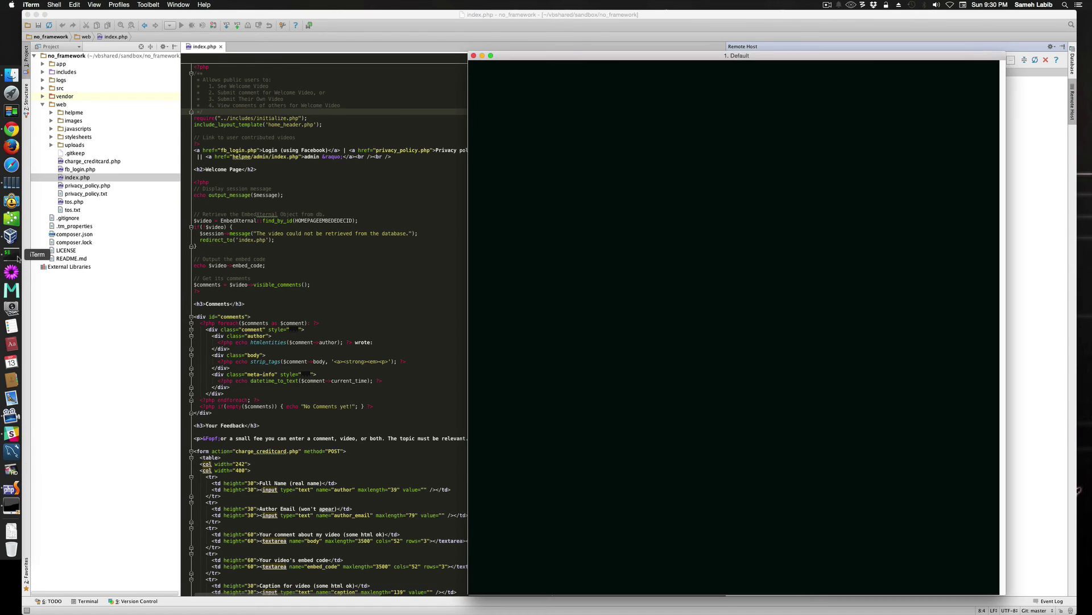
text(s)
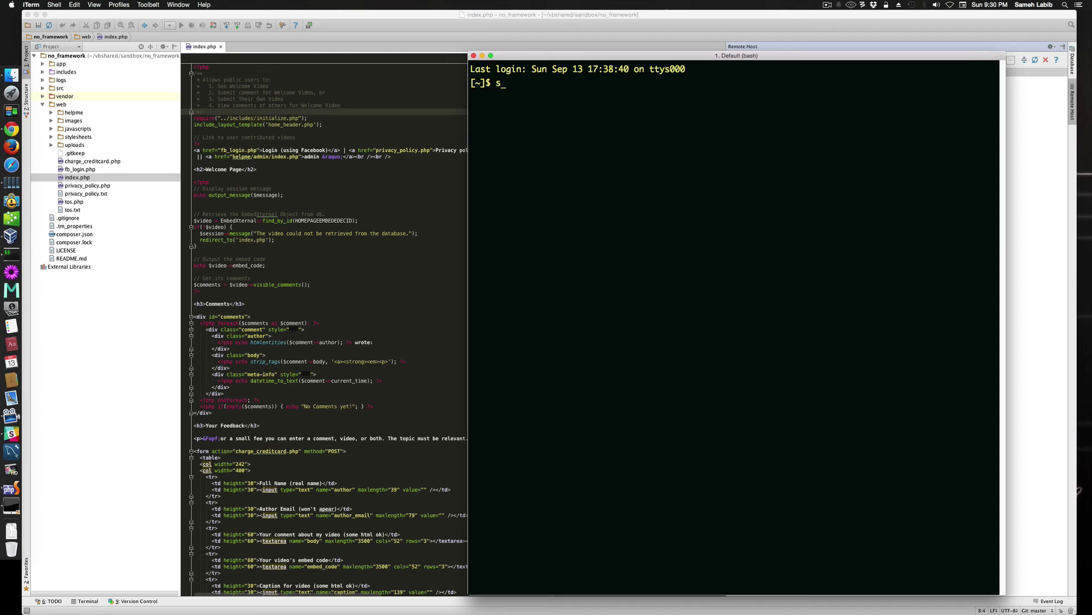
text(andbox)
key(Return)
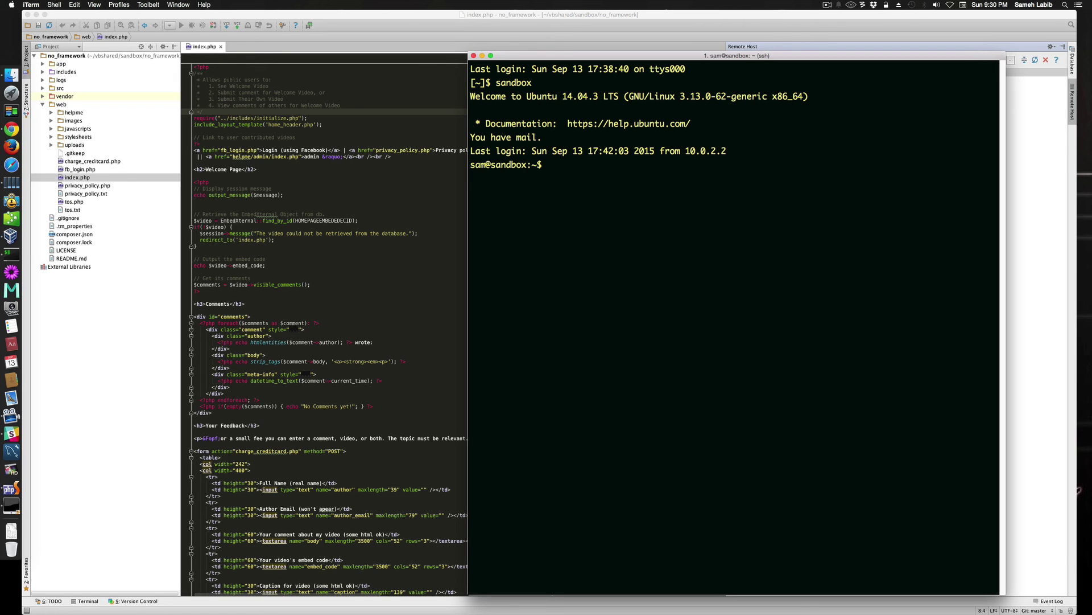
text(proj)
key(Return)
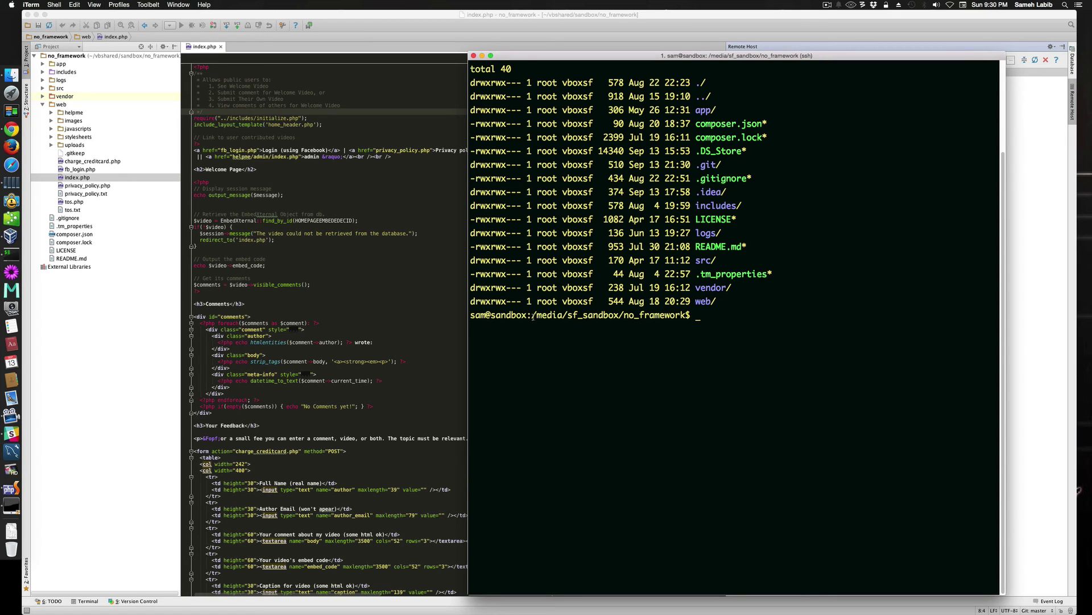
drag(533, 316, 690, 315)
key(super+c)
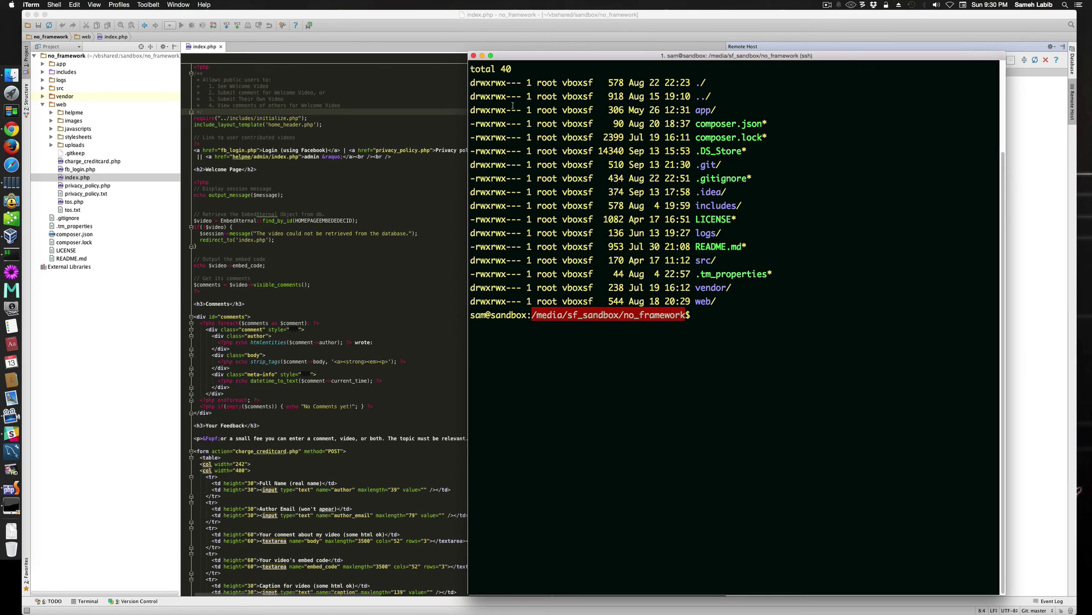
click(482, 56)
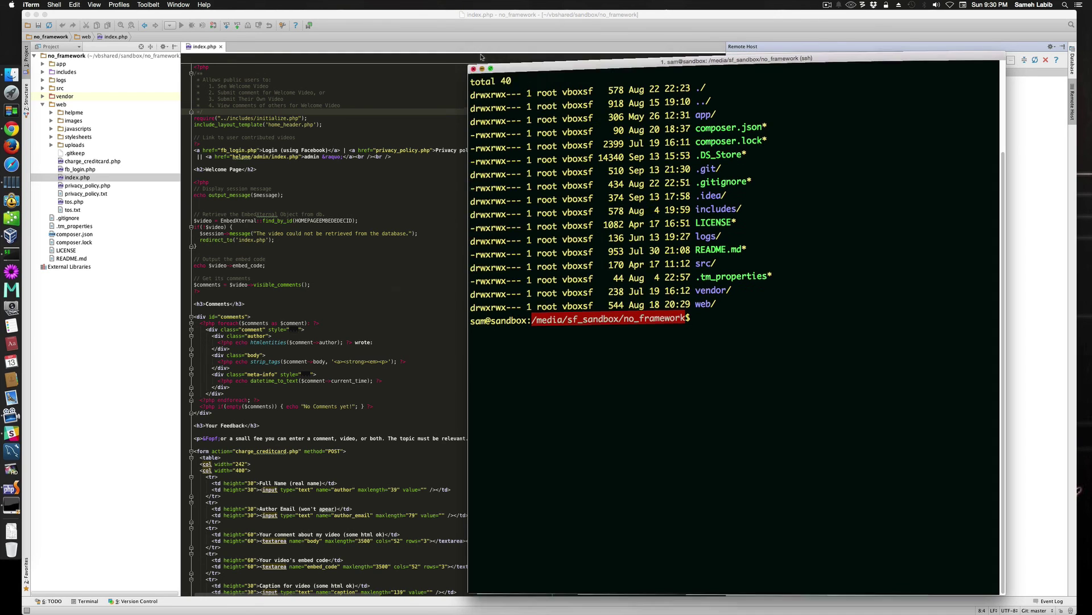
Replace the Sandbox Interpreter root path with /media/sf_sandbox/no_framework and save the settings.
click(1072, 120)
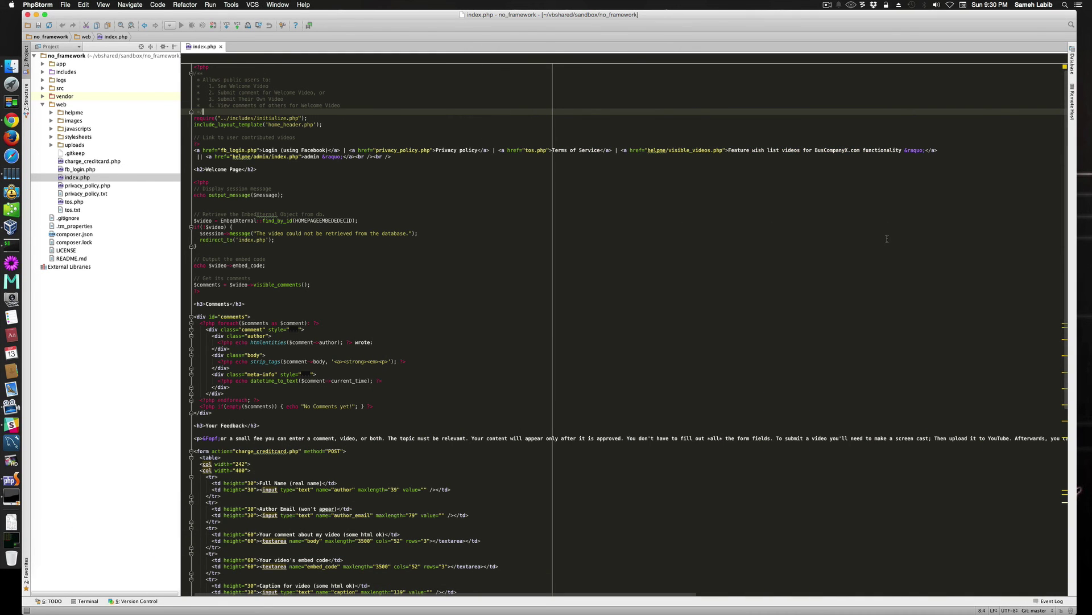
key(ctrl+alt+shift+d)
key(Up)
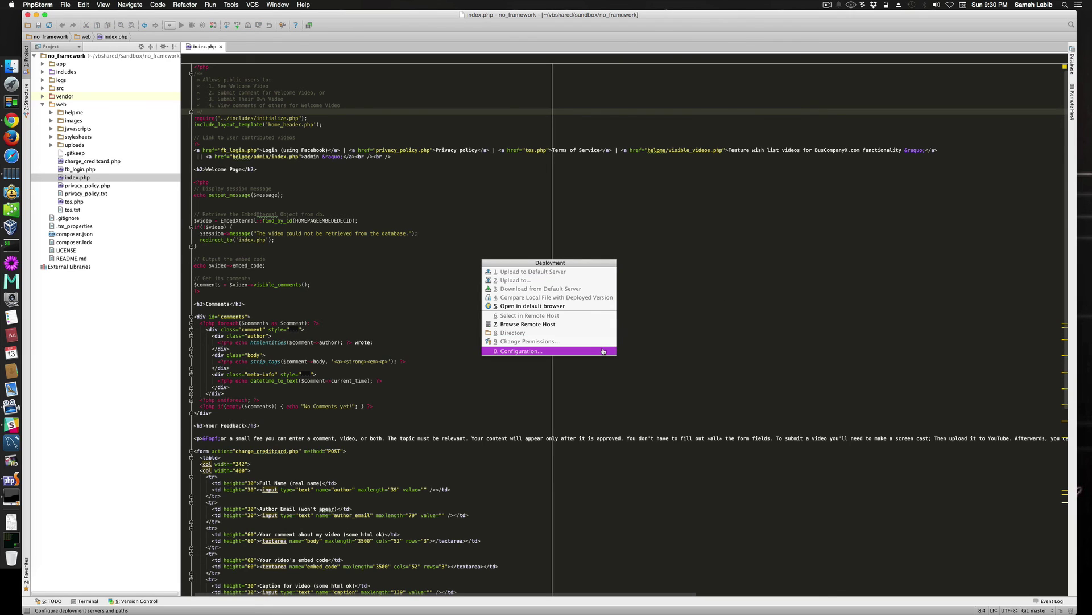
key(Return)
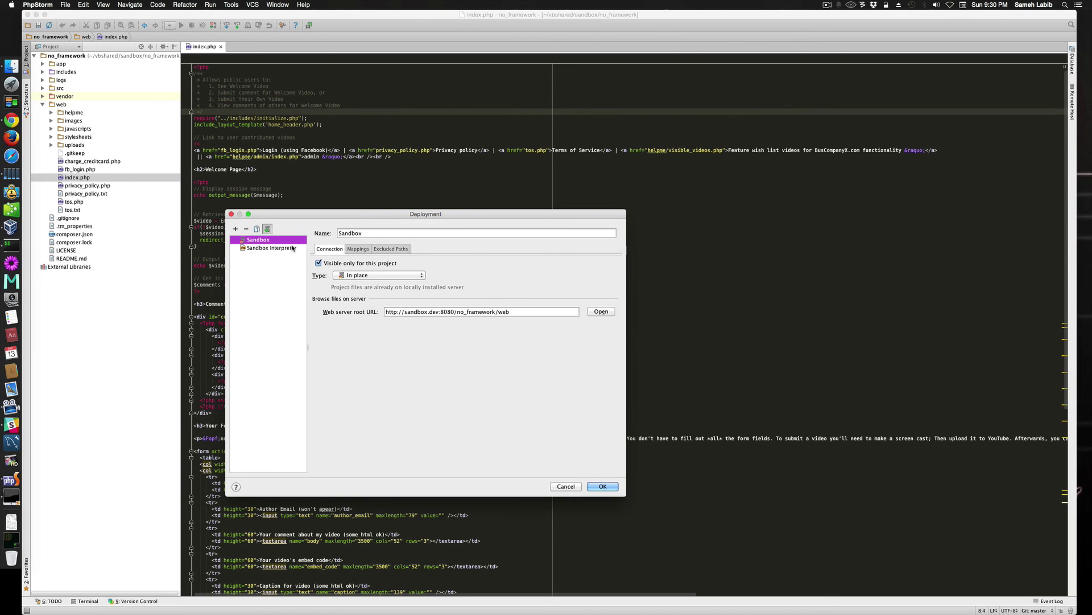
click(294, 248)
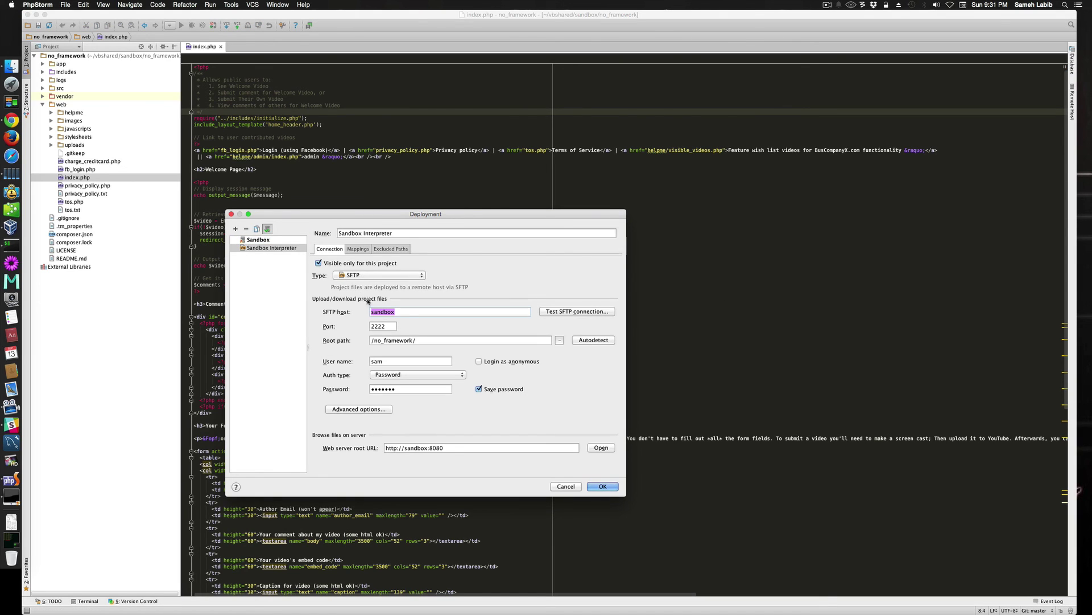
triple_click(413, 342)
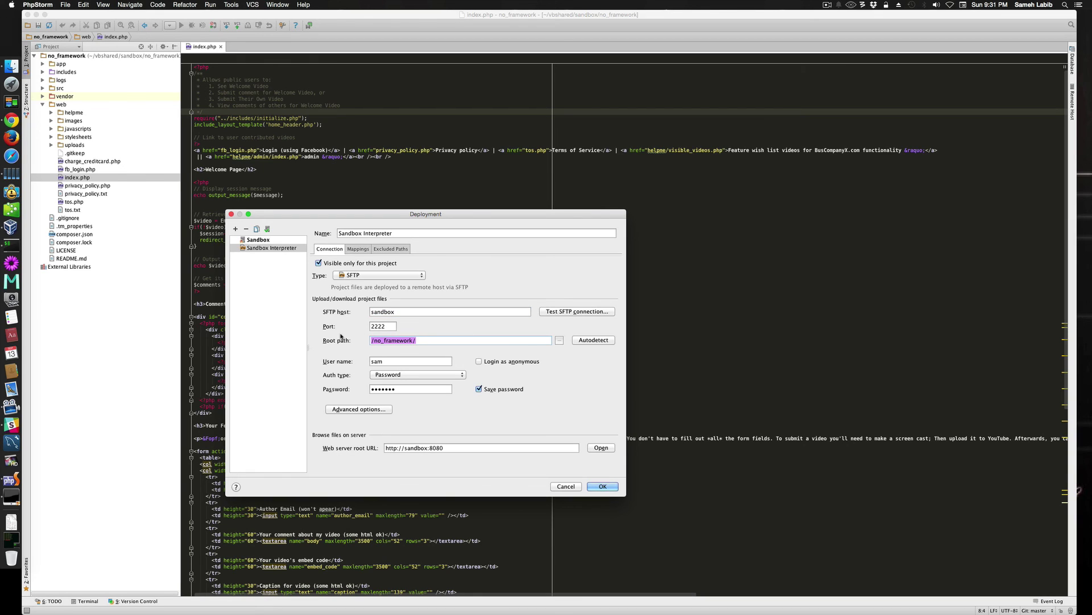
key(super+v)
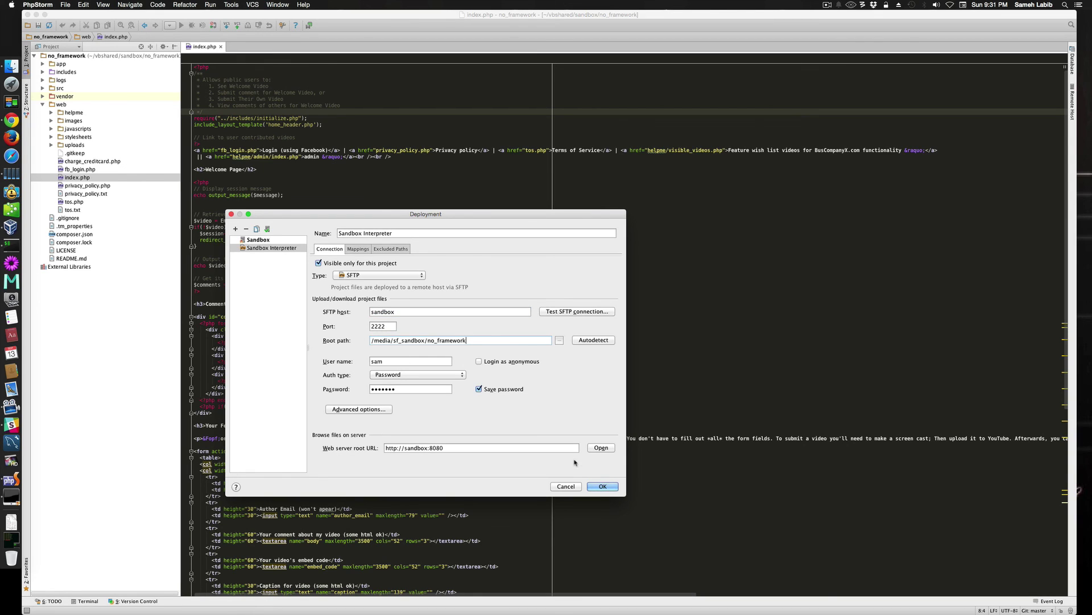
click(603, 487)
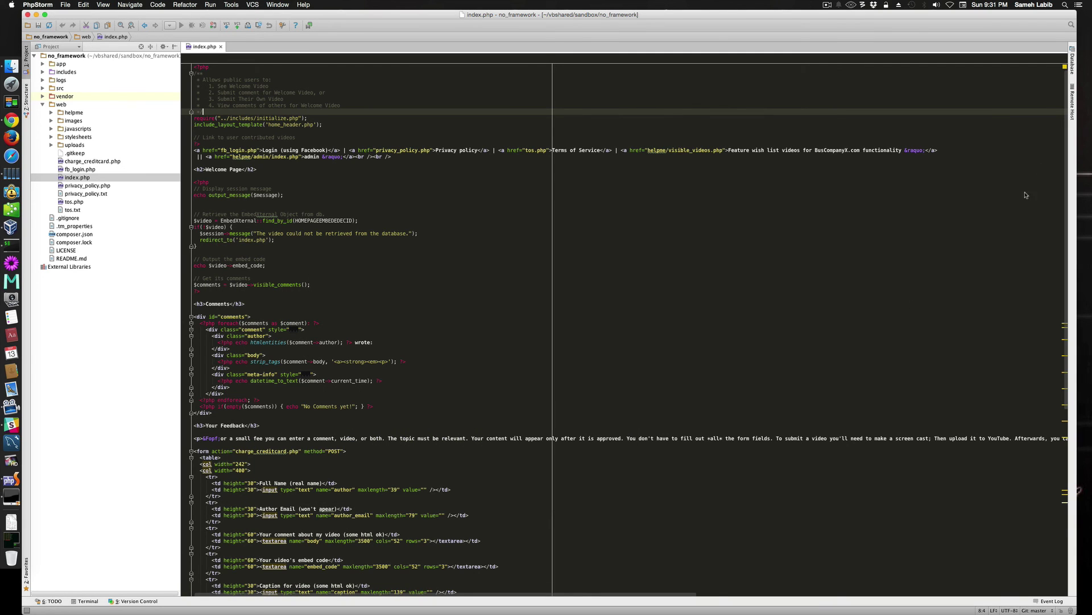
click(1072, 107)
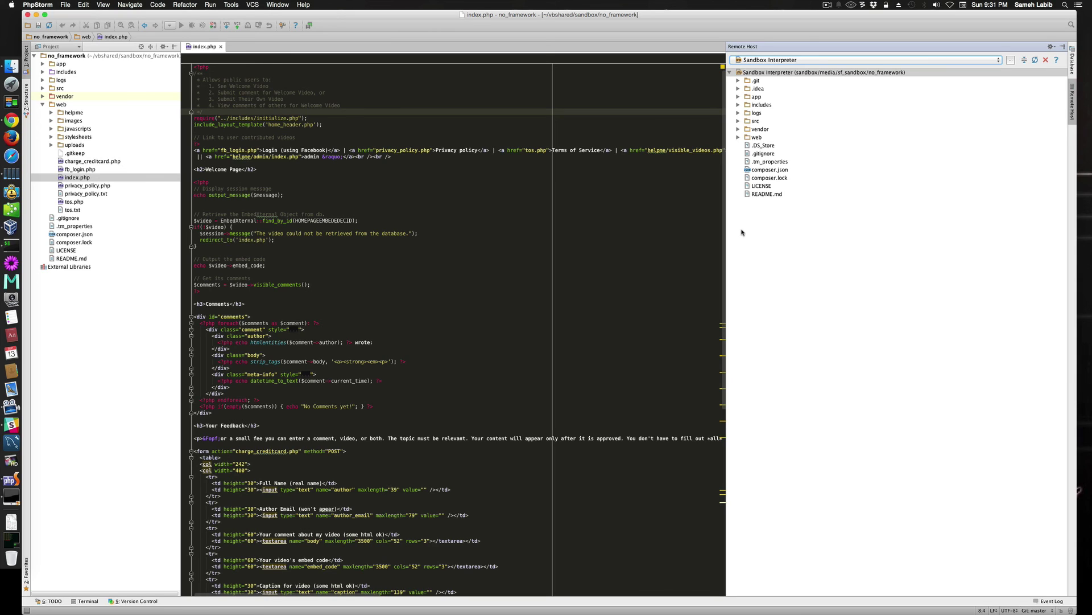
click(1071, 108)
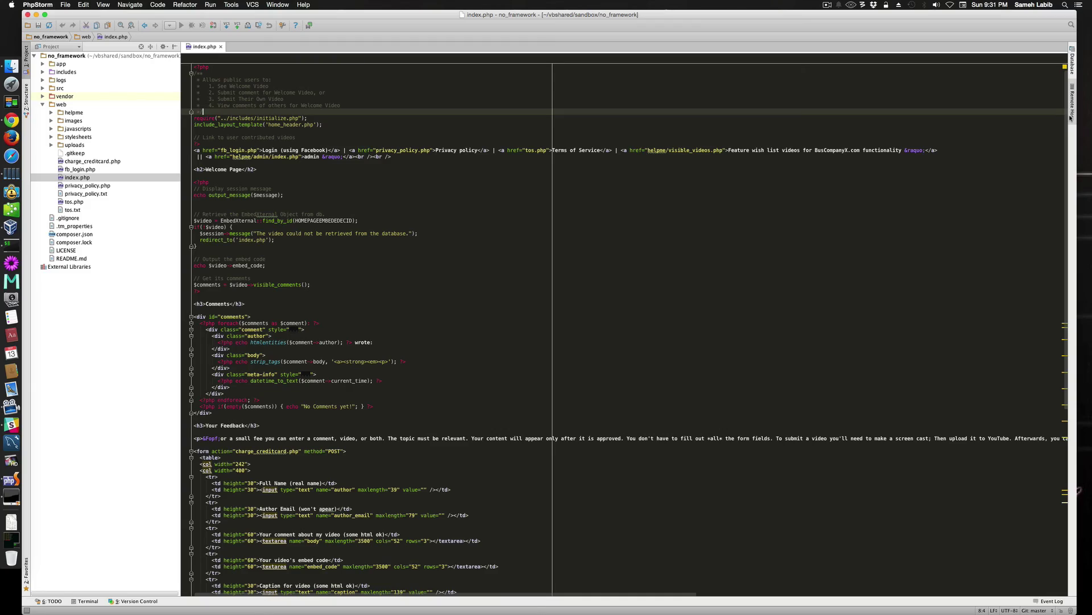